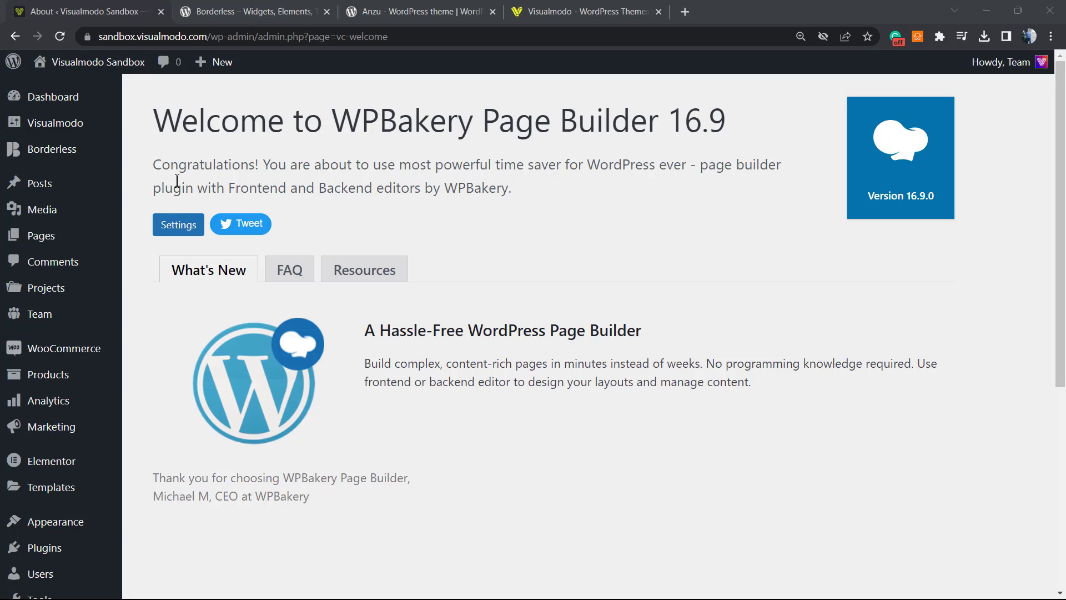
# Create a new draft page and load it blank in the WPBakery Backend Editor
pyautogui.moveTo(100, 233)
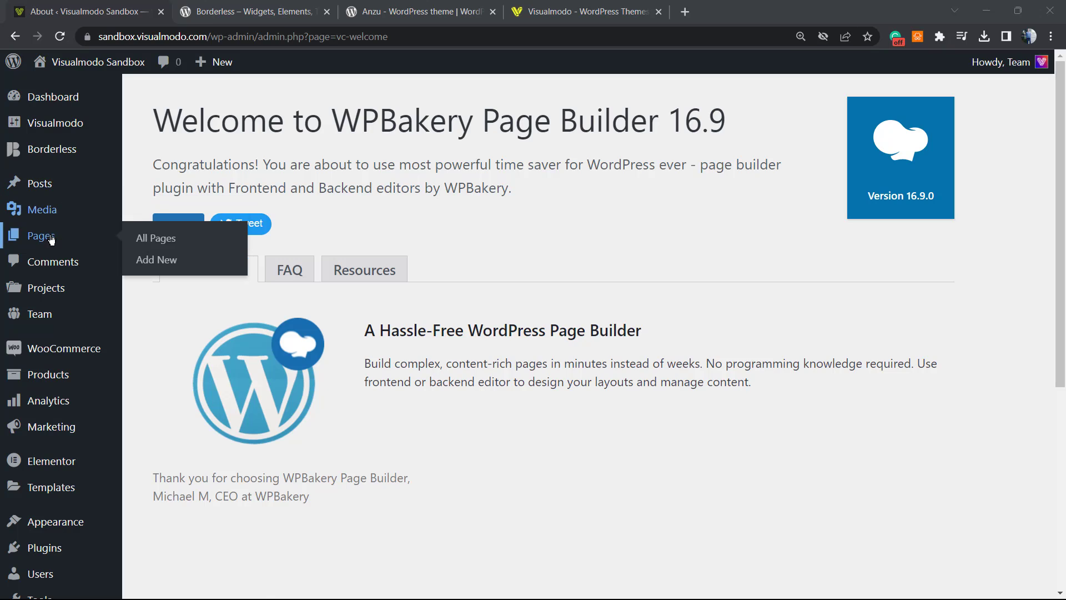
pyautogui.click(143, 261)
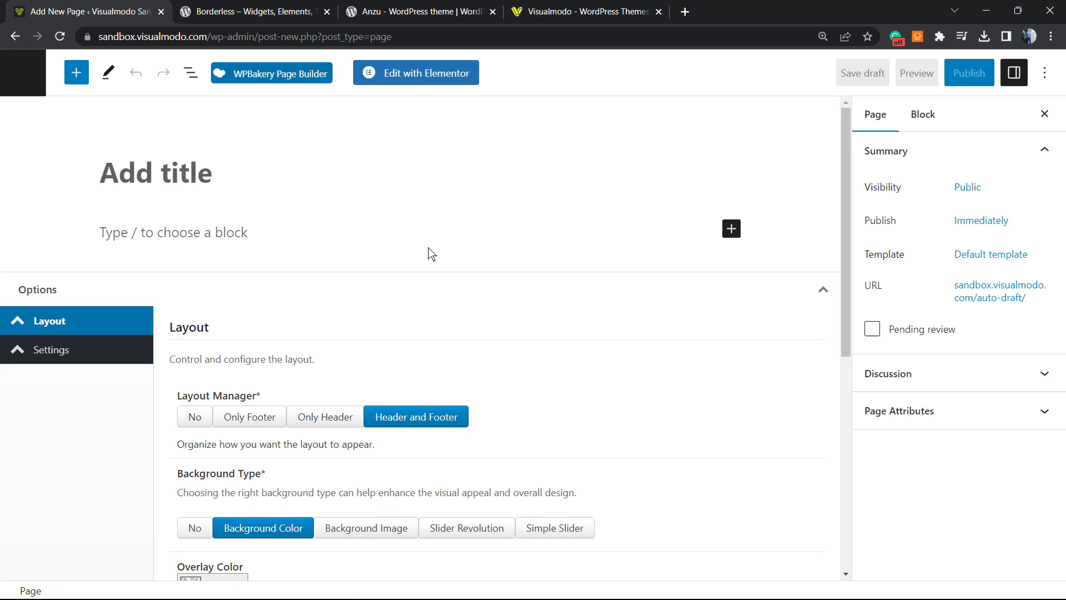
pyautogui.click(273, 83)
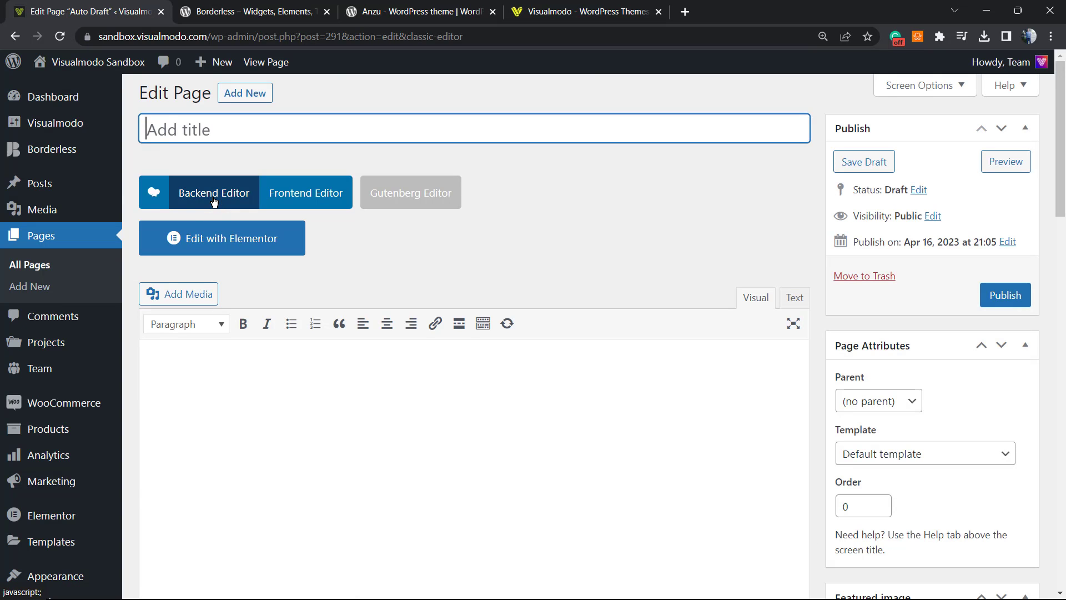
pyautogui.click(213, 201)
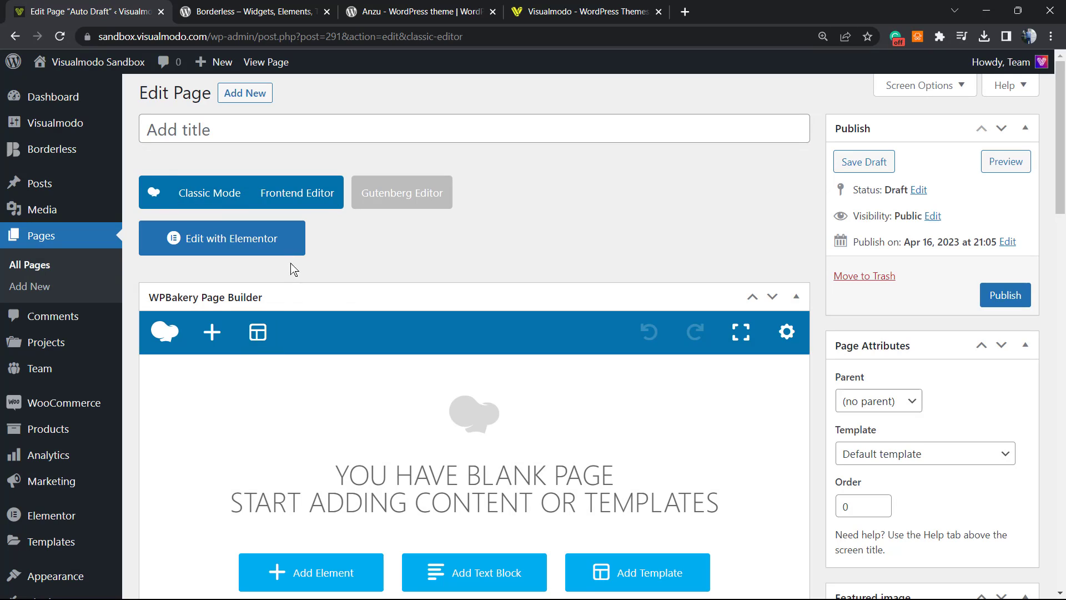
pyautogui.scroll(-1, 287, 369)
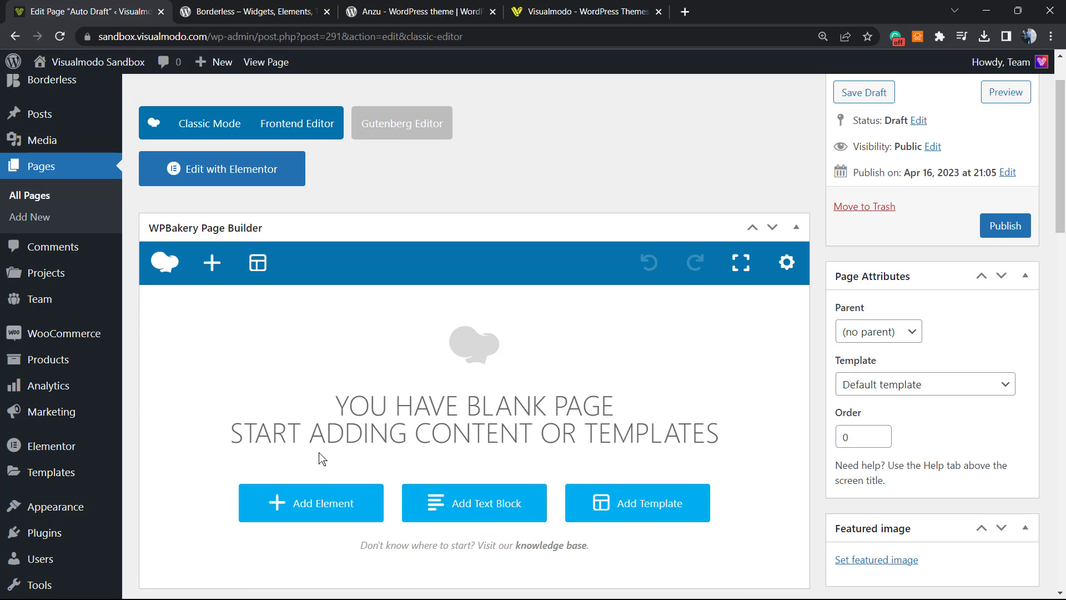
# Add a Post Grid element to the page, found by searching 'pos'
pyautogui.click(306, 503)
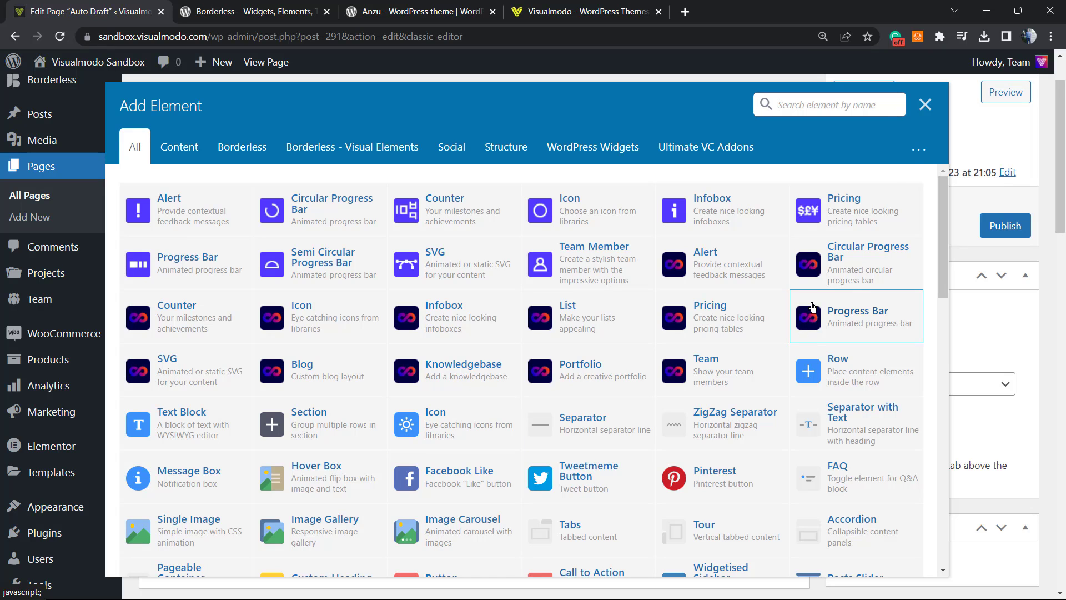
pyautogui.click(820, 103)
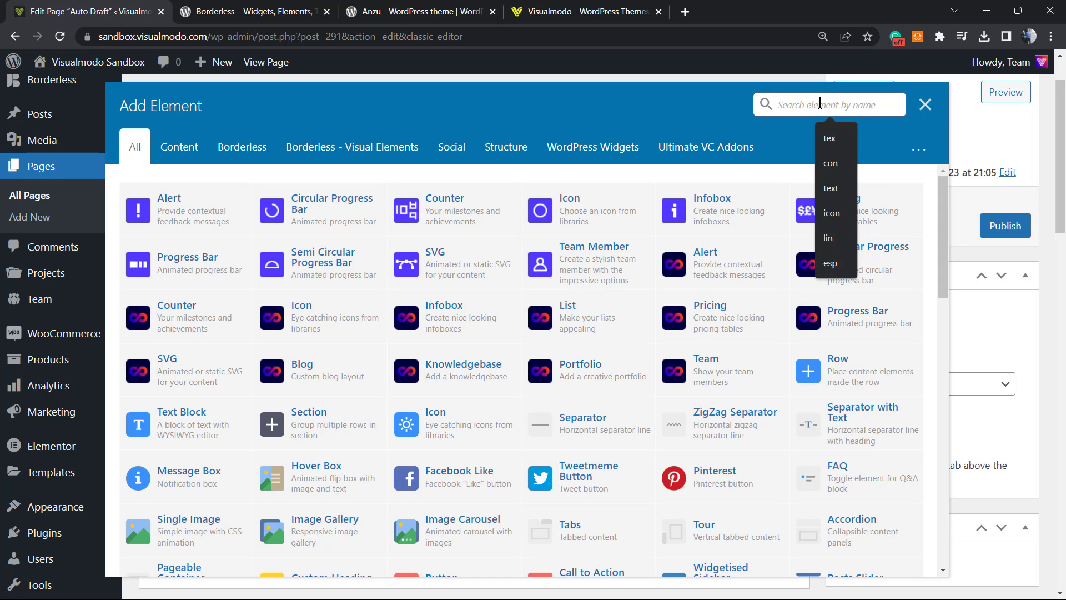
pyautogui.write('pos')
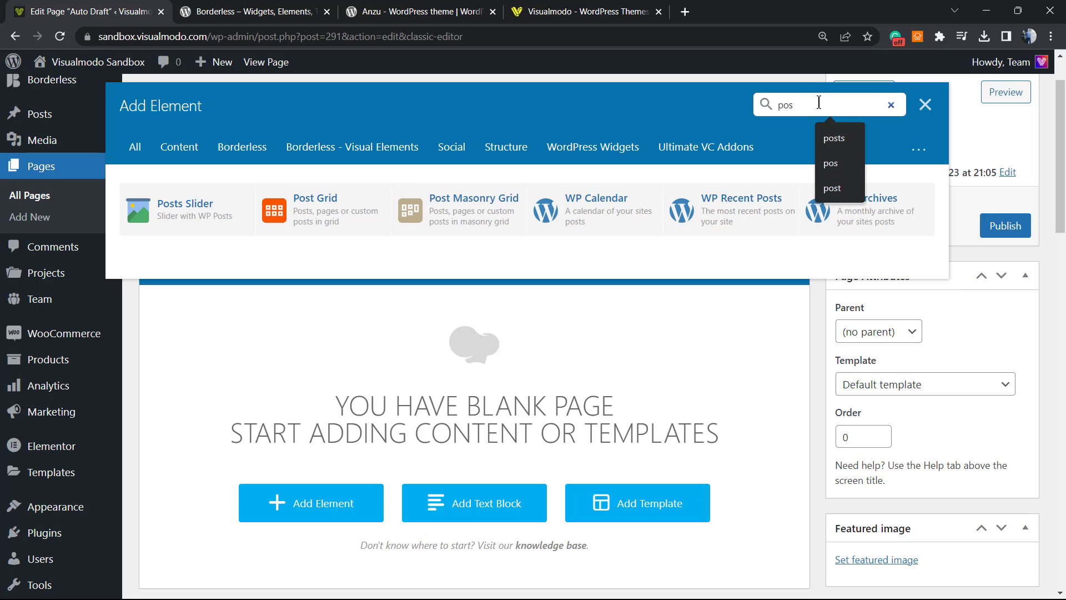
pyautogui.click(319, 224)
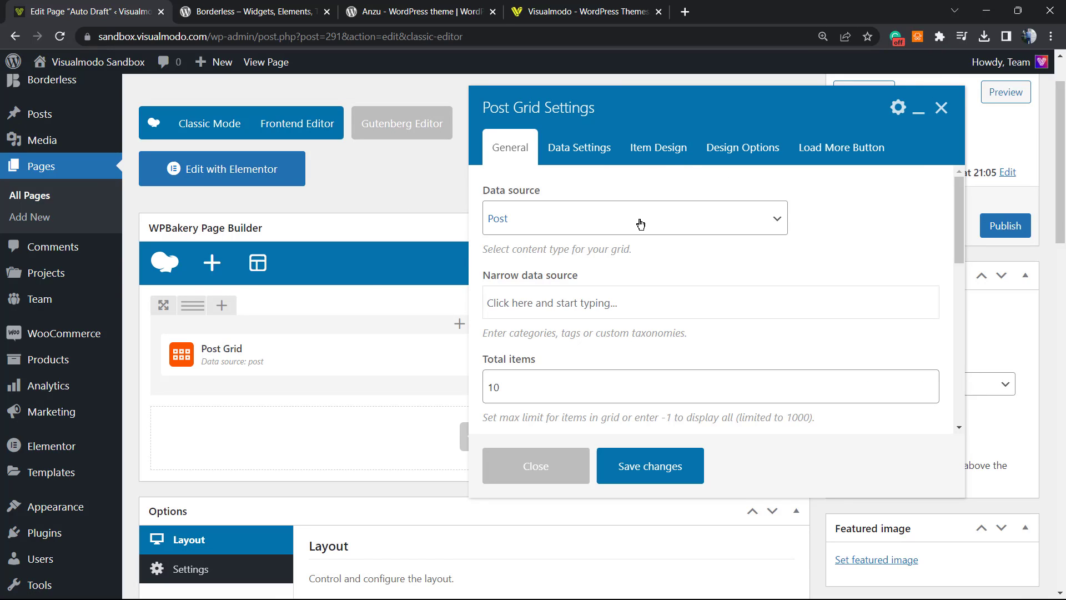
# Set the grid's data source to Product with 8 total items
pyautogui.click(640, 224)
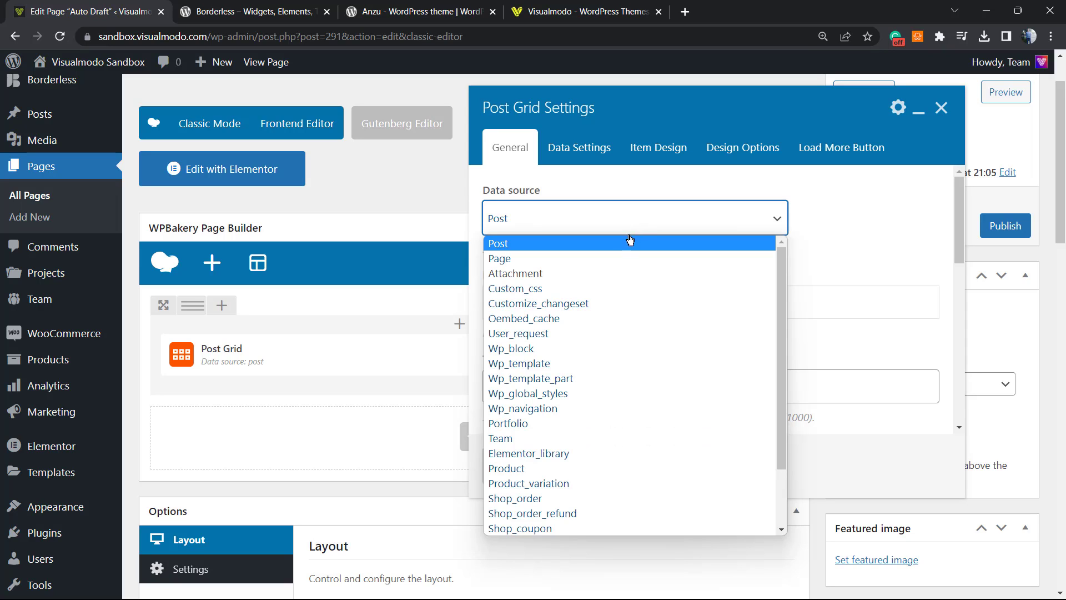
pyautogui.click(571, 468)
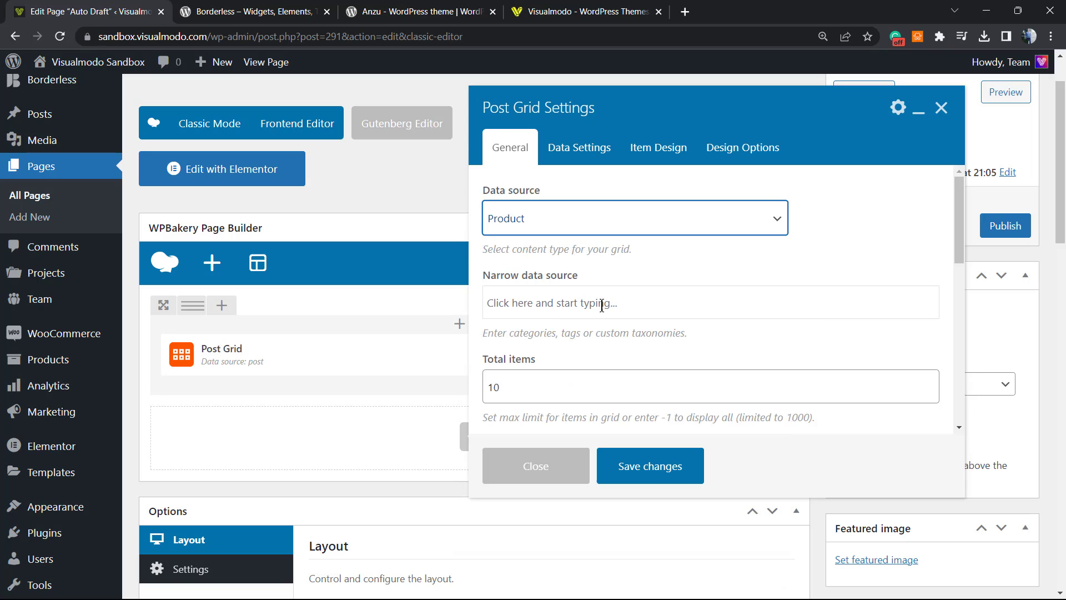
pyautogui.doubleClick(582, 386)
pyautogui.write('9')
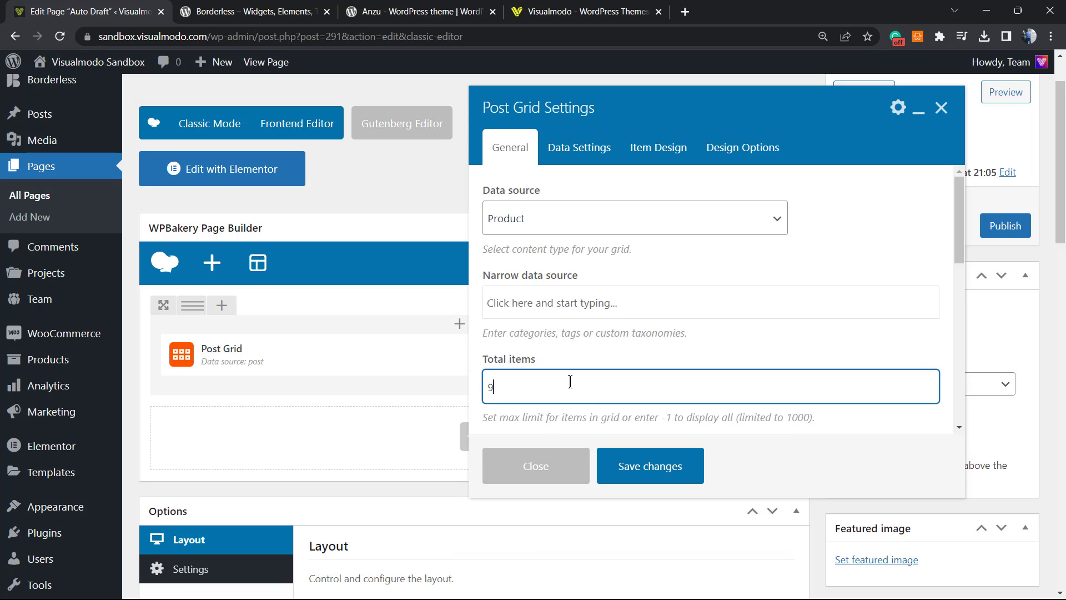
pyautogui.press('BackSpace')
pyautogui.write('8')
pyautogui.scroll(-3, 560, 400)
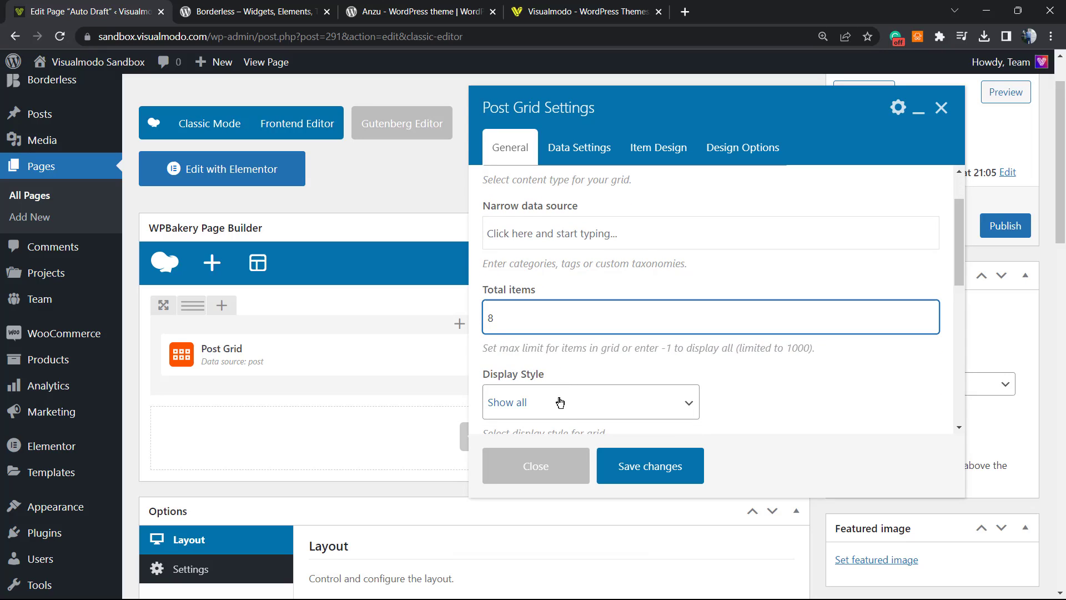
pyautogui.scroll(-4, 569, 363)
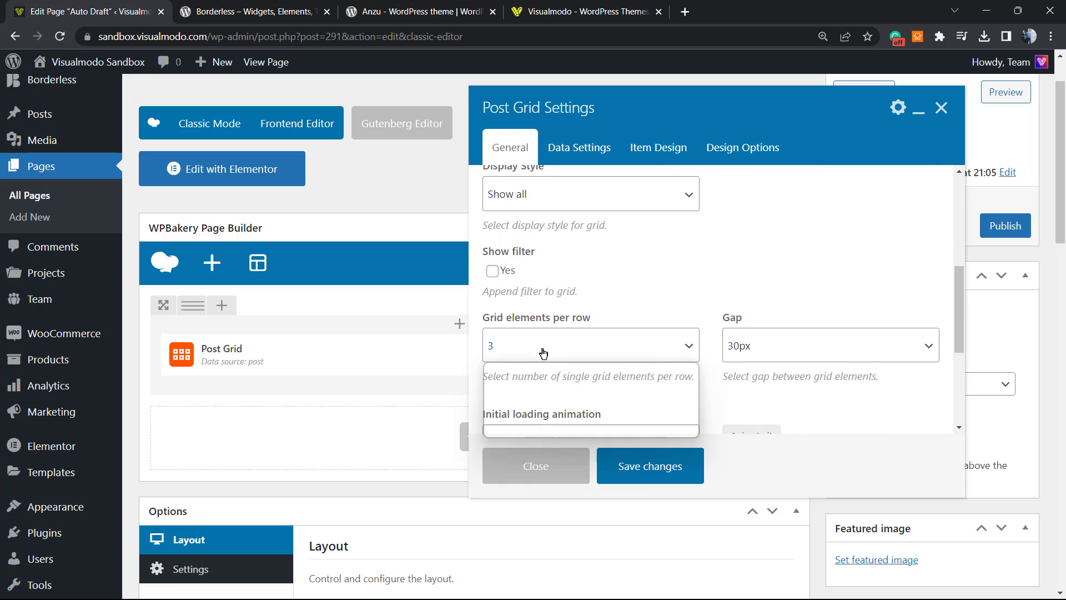
# Set the grid to 4 elements per row with a 0px gap
pyautogui.click(546, 355)
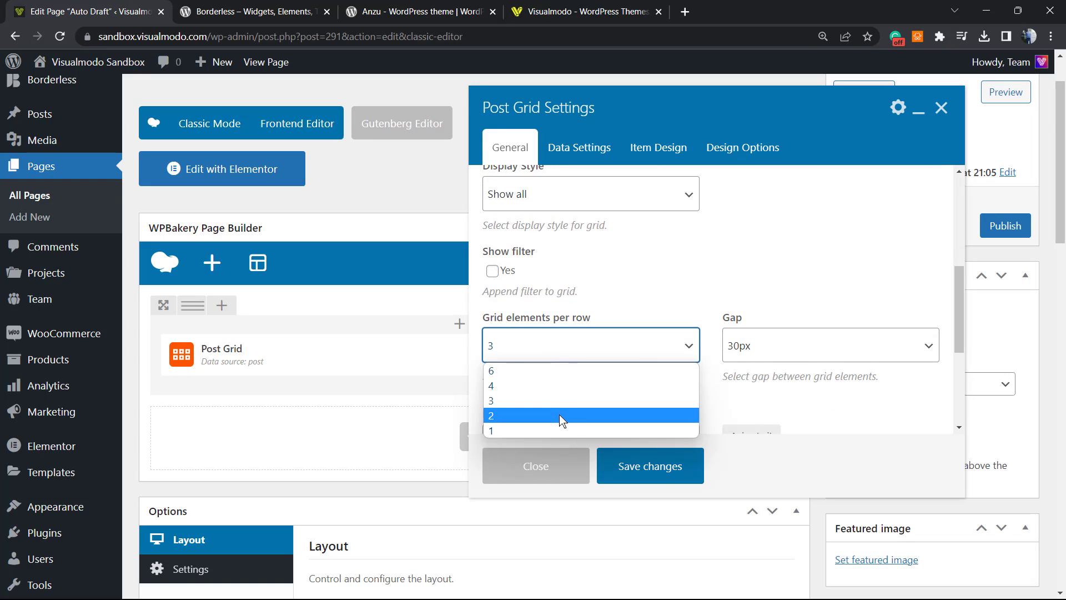
pyautogui.click(549, 385)
pyautogui.scroll(-1, 585, 325)
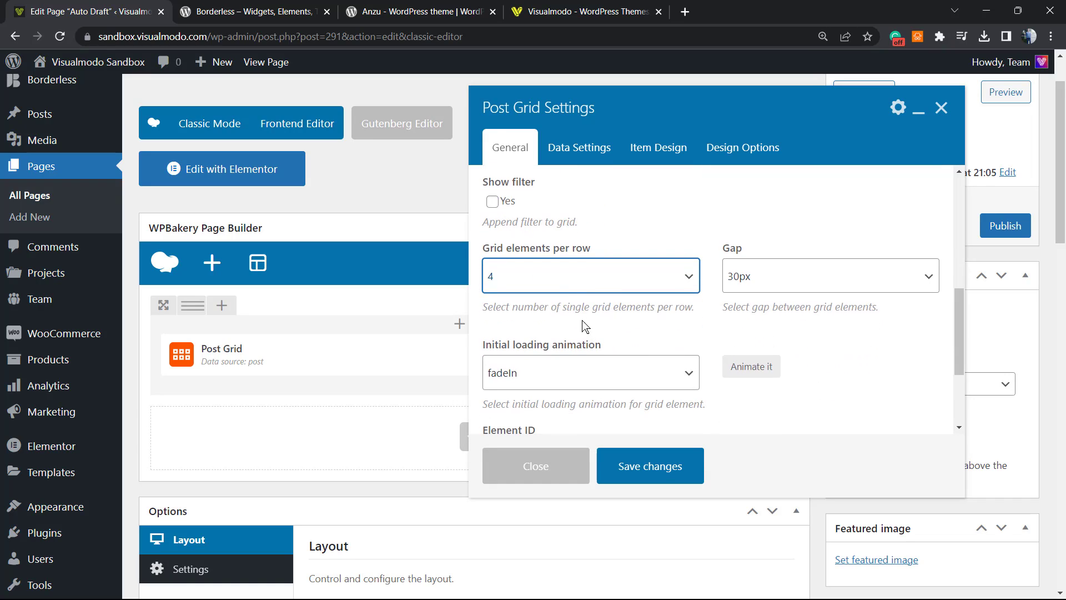
pyautogui.click(575, 282)
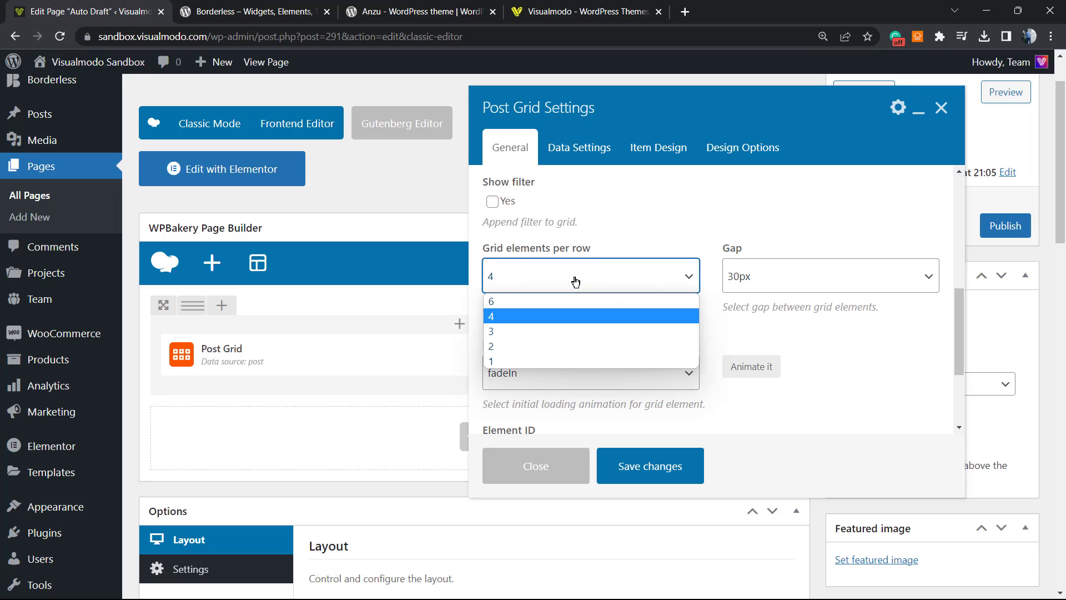
pyautogui.click(550, 346)
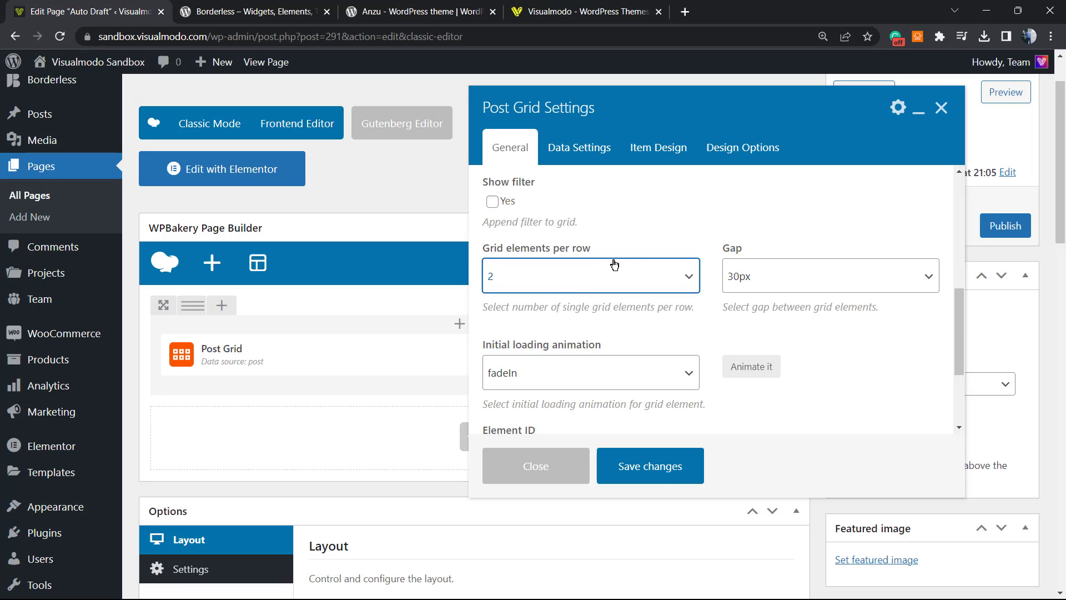
pyautogui.click(608, 270)
pyautogui.click(562, 321)
pyautogui.click(800, 273)
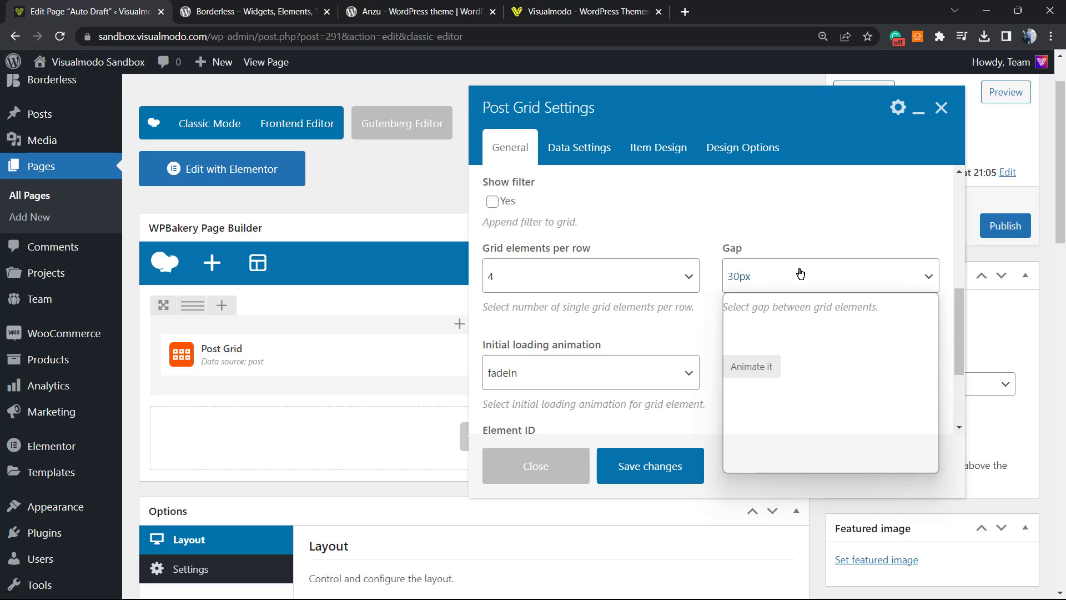
pyautogui.click(821, 301)
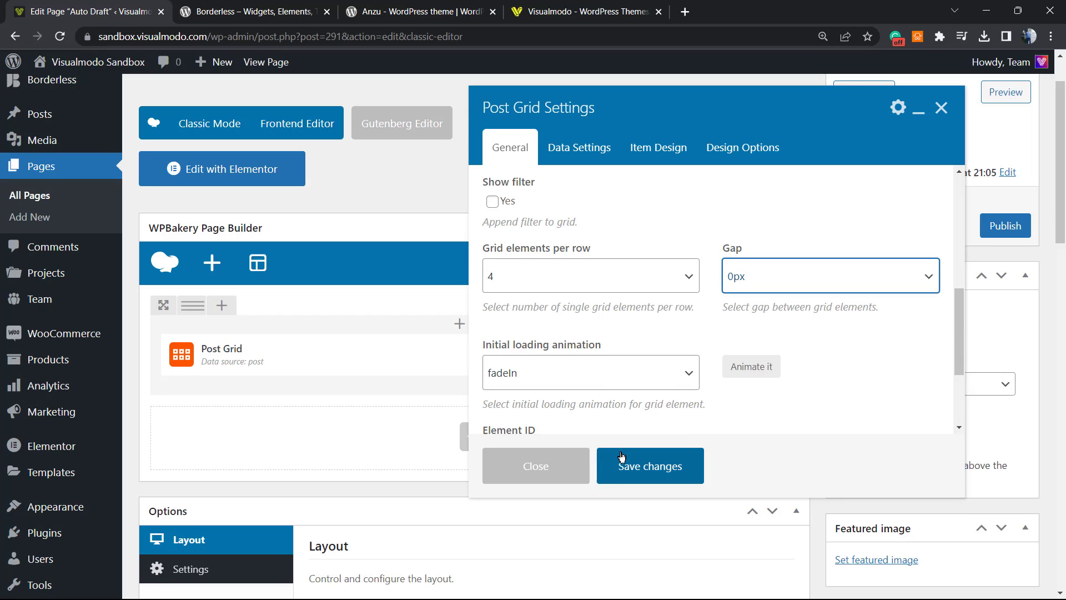
# Choose the Basic grid: No animation item template and save the grid settings
pyautogui.click(582, 147)
pyautogui.click(659, 147)
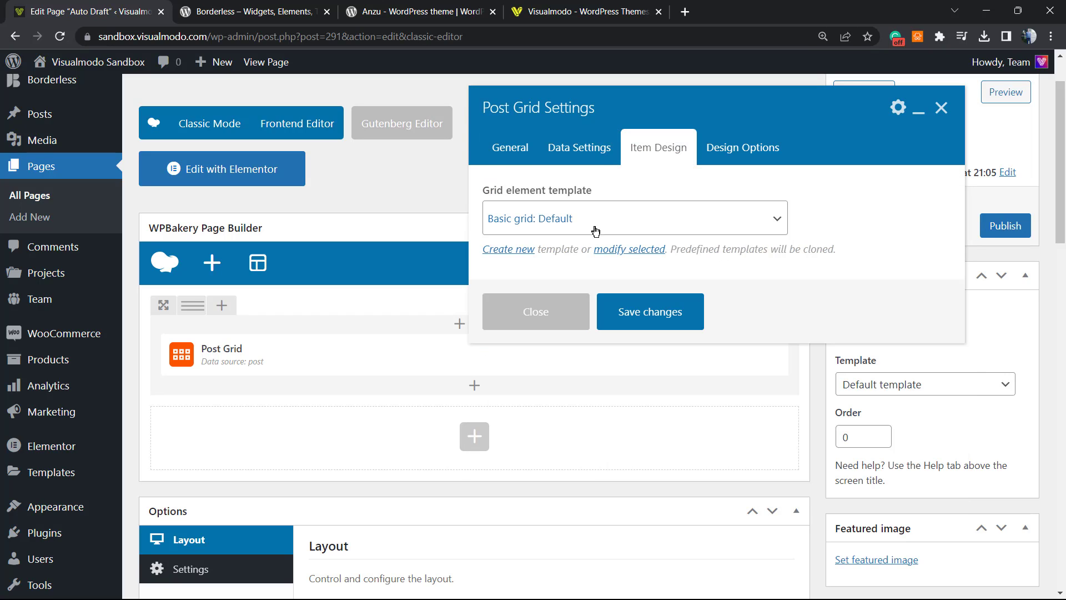
pyautogui.click(595, 230)
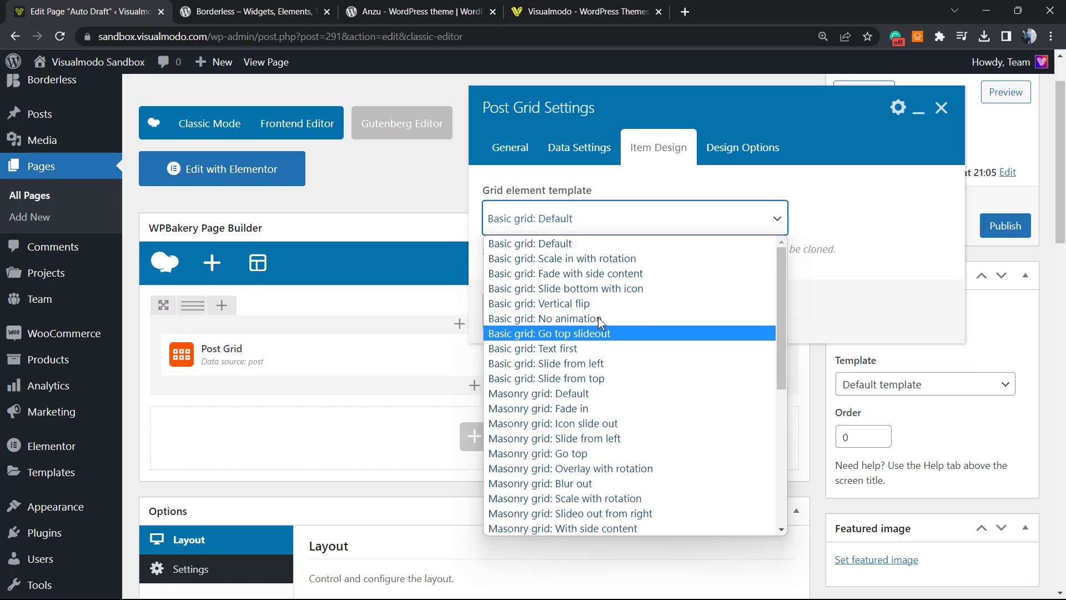
pyautogui.click(622, 319)
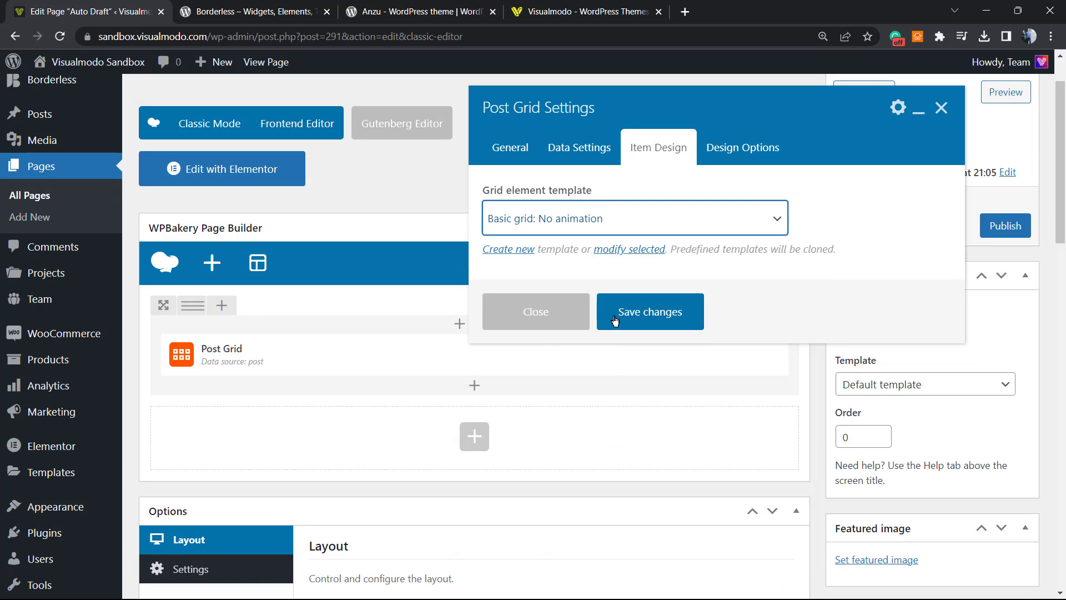
pyautogui.click(598, 334)
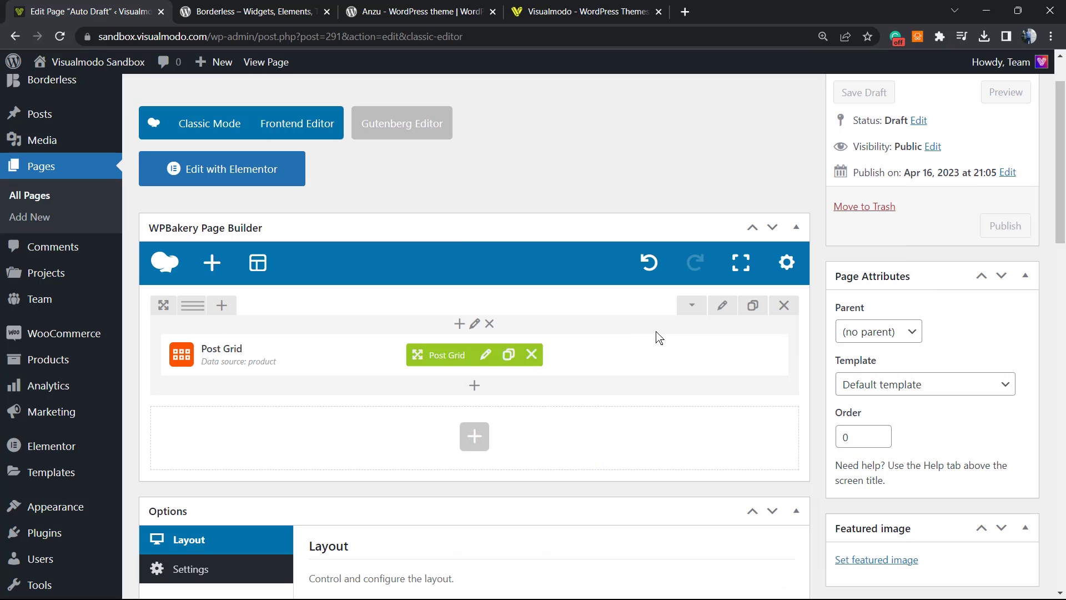
# View the draft page preview showing two rows of four wine-bottle products
pyautogui.scroll(1, 944, 108)
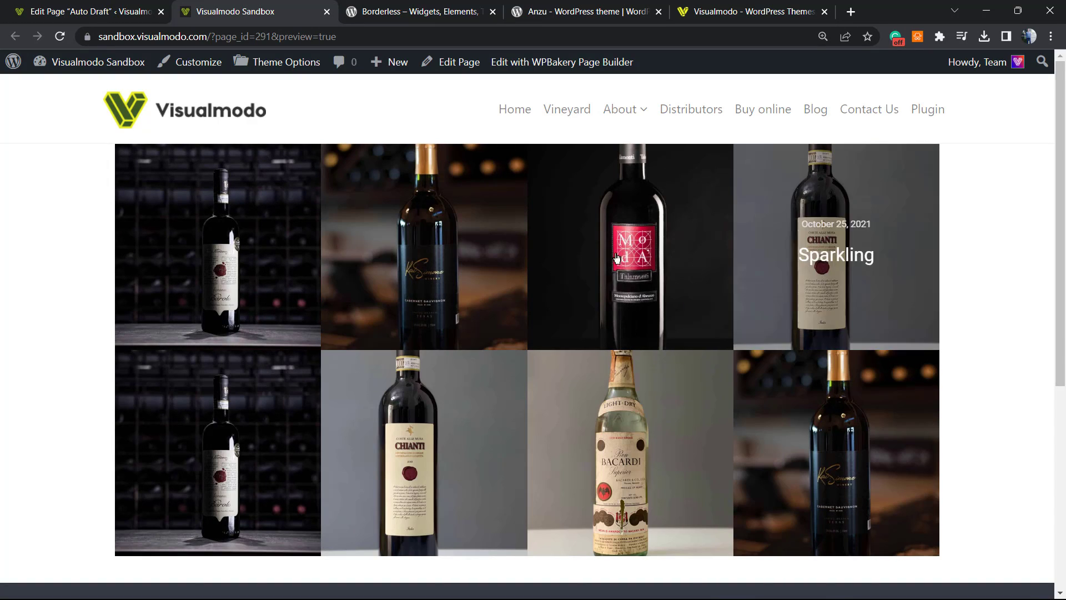
# Switch the page to Classic Mode and select the whole product grid shortcode text
pyautogui.click(137, 8)
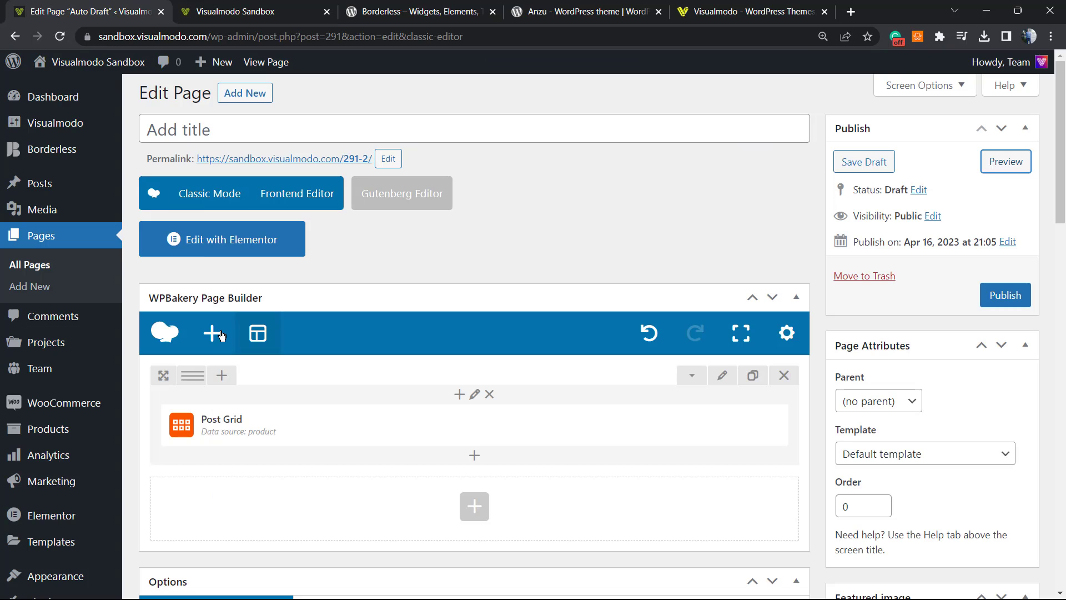
pyautogui.click(211, 195)
pyautogui.tripleClick(330, 361)
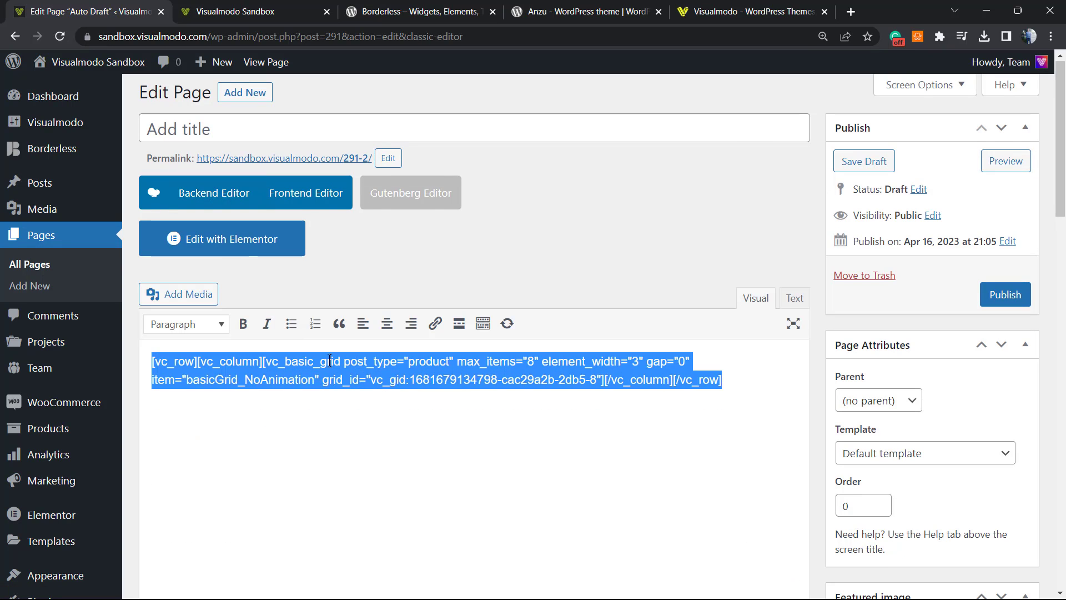
pyautogui.tripleClick(325, 358)
pyautogui.hotkey('ctrl', 'c')
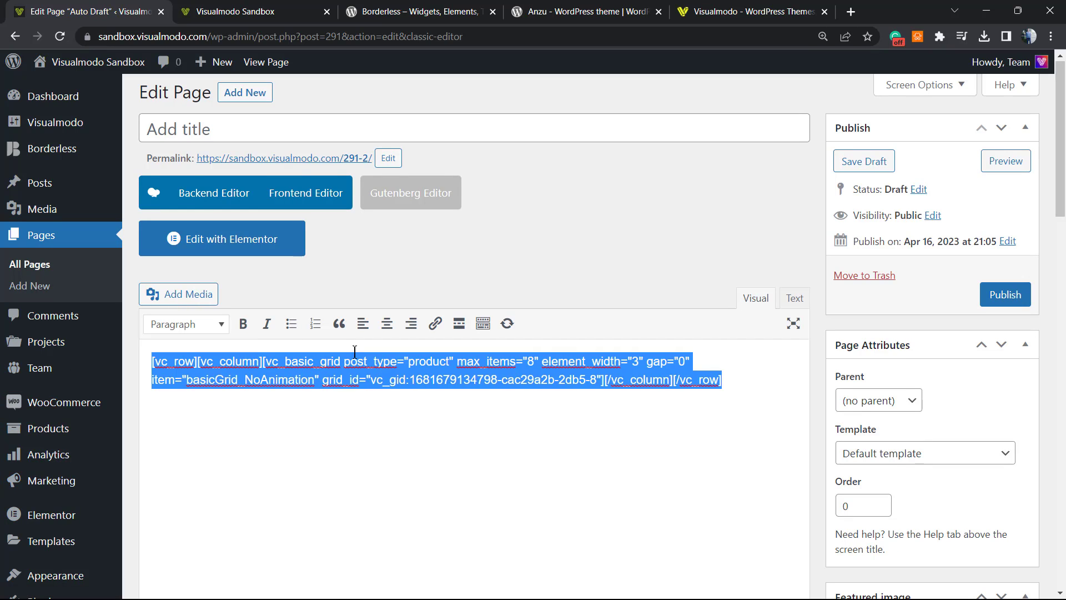
pyautogui.scroll(-1, 160, 326)
pyautogui.scroll(-2, 160, 326)
pyautogui.scroll(1, 256, 285)
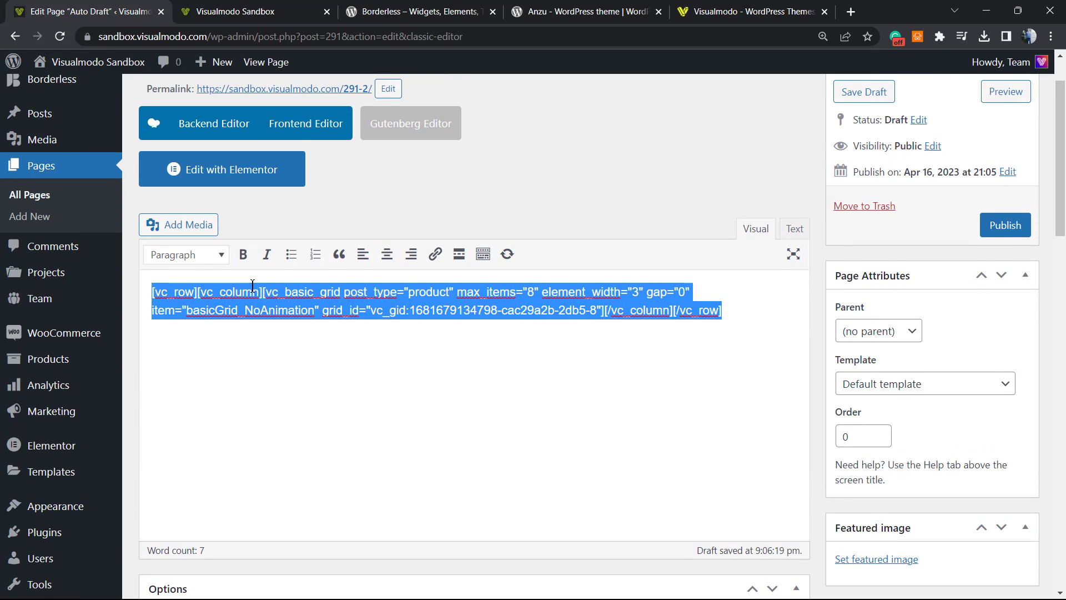
pyautogui.scroll(1, 248, 289)
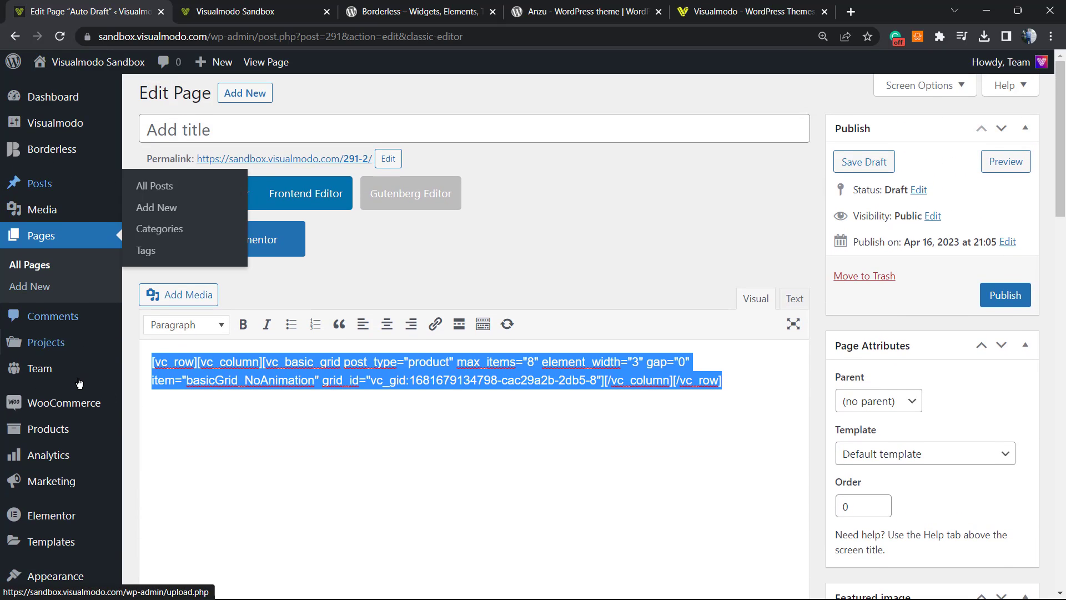
pyautogui.scroll(-1, 78, 382)
pyautogui.scroll(-1, 78, 382)
pyautogui.moveTo(50, 439)
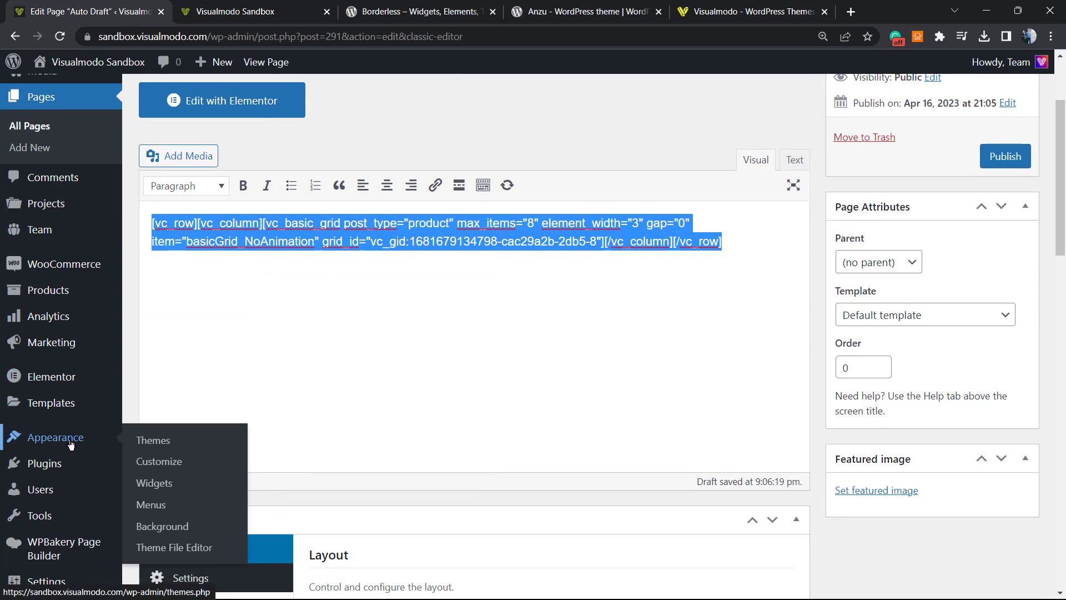
# On the Widgets page, collapse Sidebar, expand First Footer, and check the current site footer
pyautogui.click(169, 487)
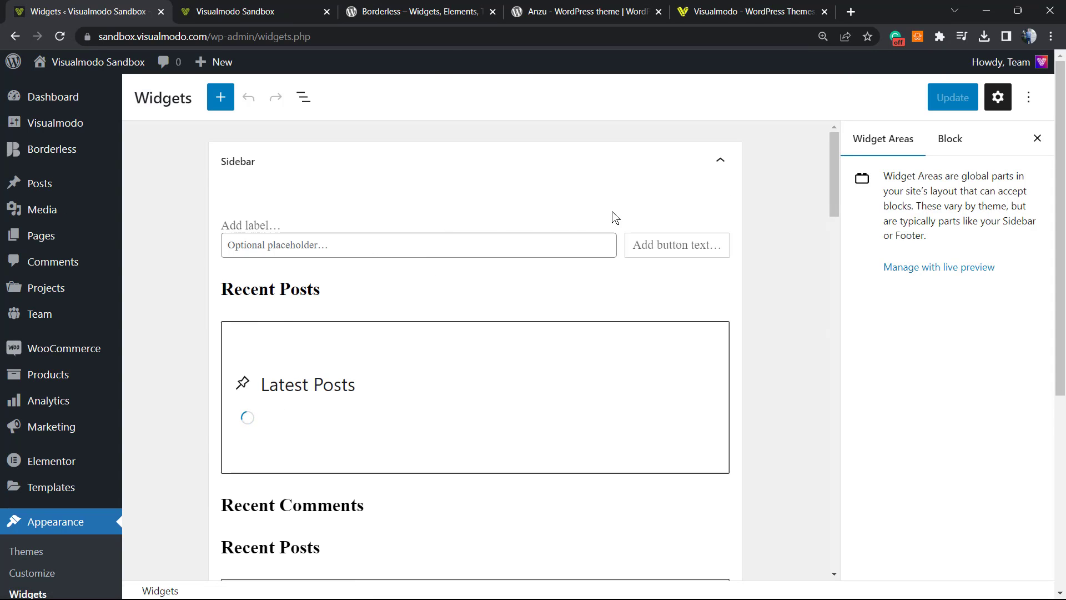
pyautogui.click(658, 164)
pyautogui.scroll(-1, 317, 320)
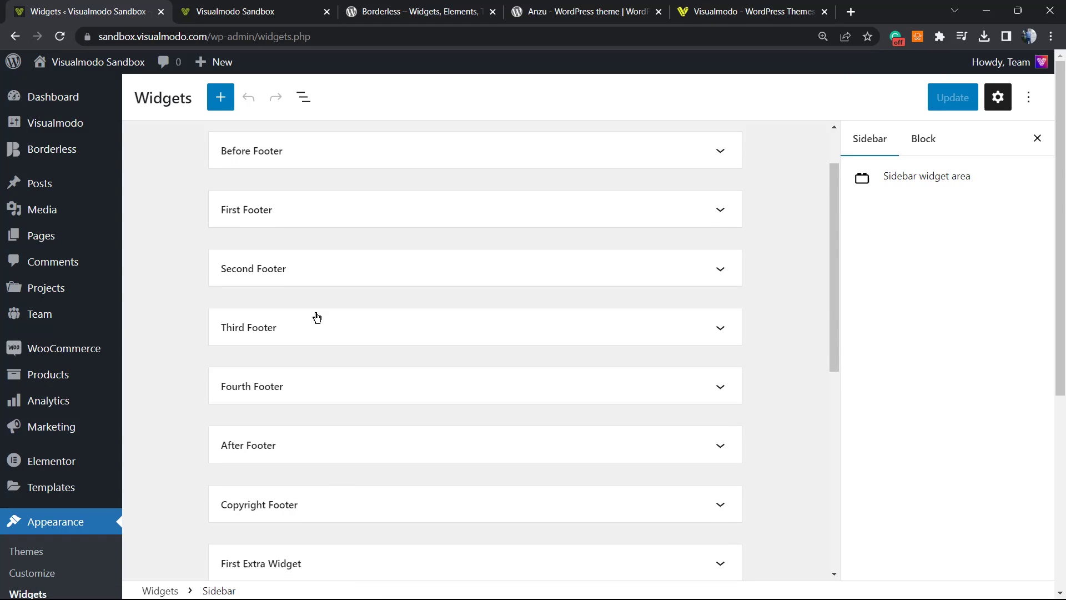
pyautogui.scroll(1, 278, 289)
pyautogui.click(273, 278)
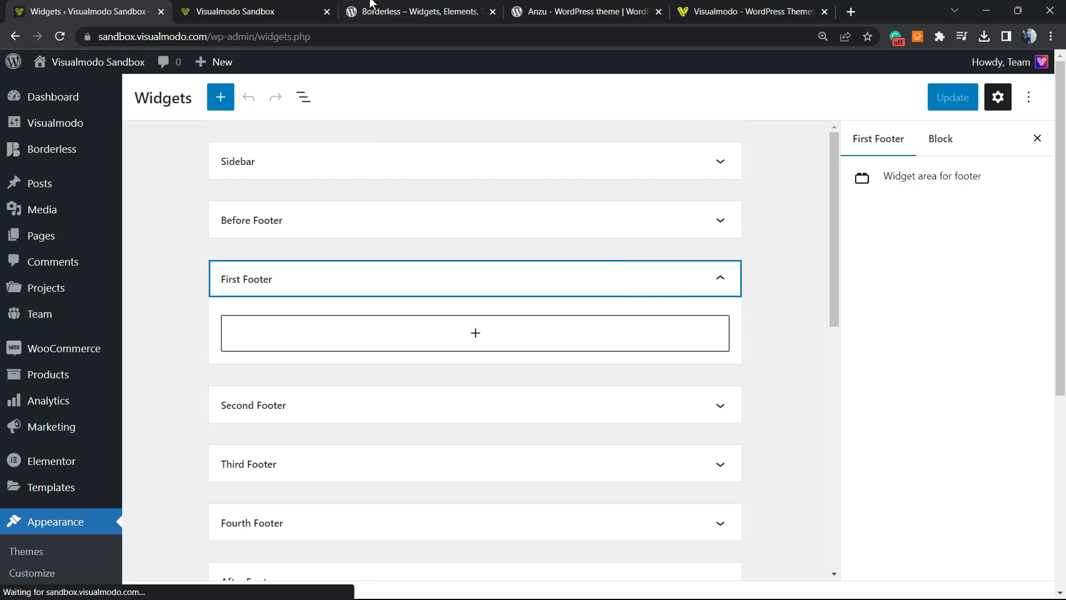
pyautogui.click(389, 11)
pyautogui.click(273, 8)
pyautogui.scroll(-5, 335, 330)
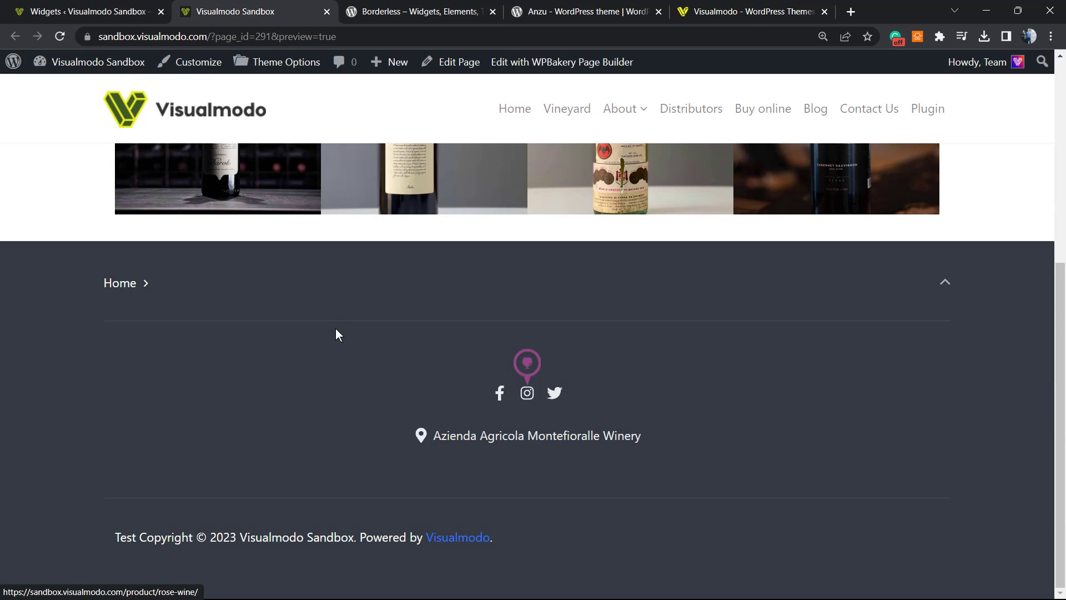
pyautogui.click(137, 365)
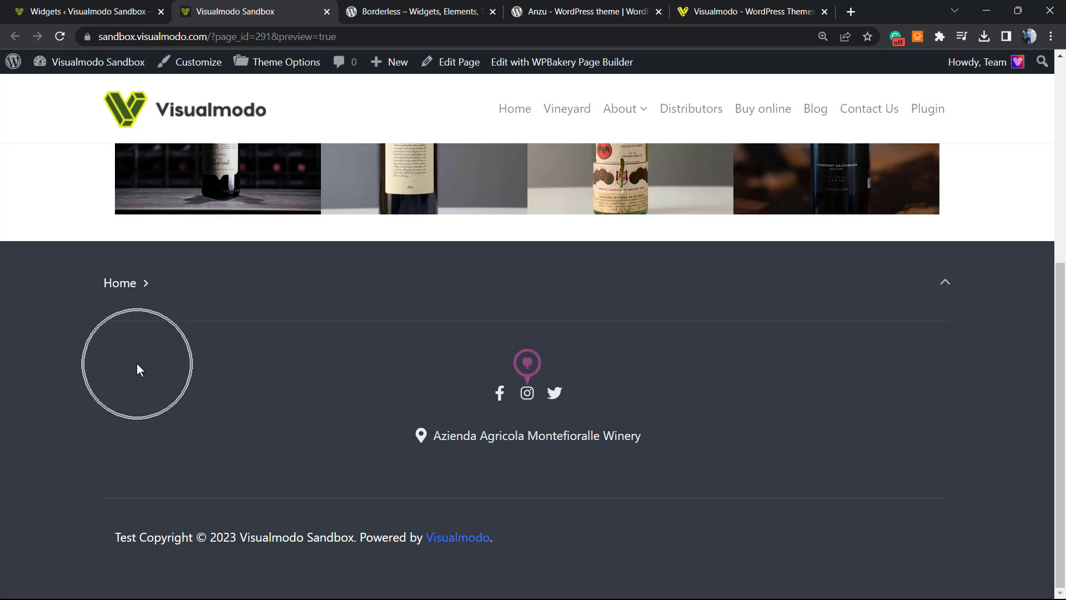
pyautogui.click(119, 7)
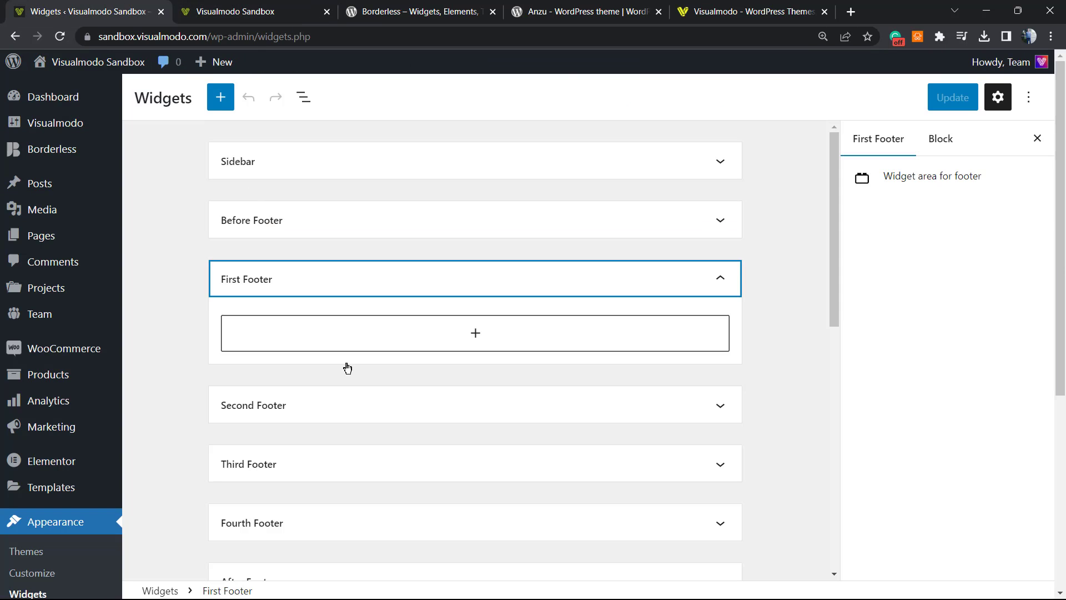
# Paste the product grid shortcode into a new First Footer block and update the widgets
pyautogui.click(475, 333)
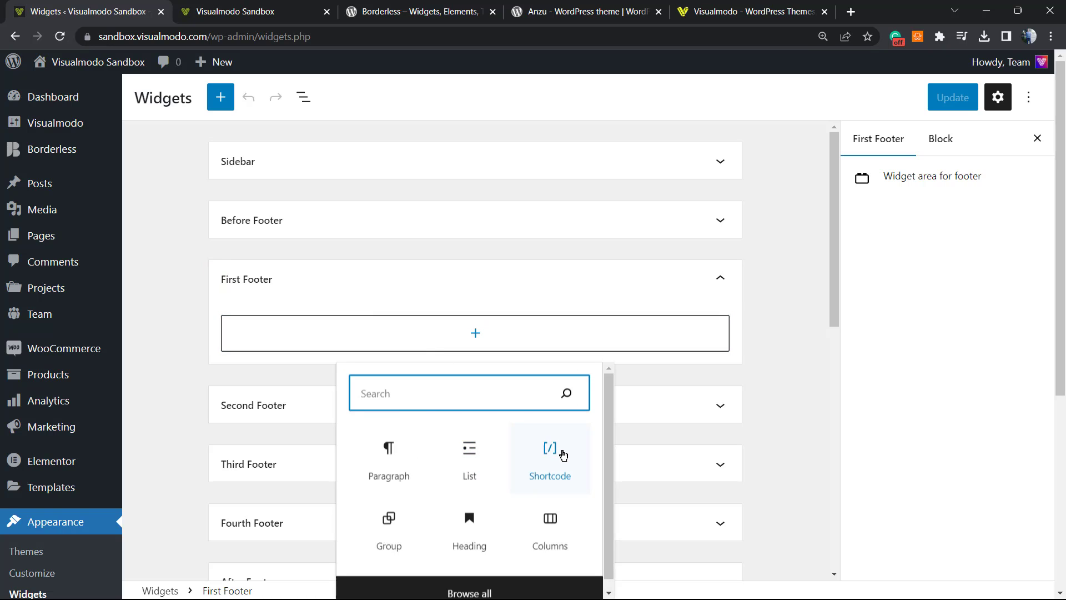
pyautogui.click(388, 458)
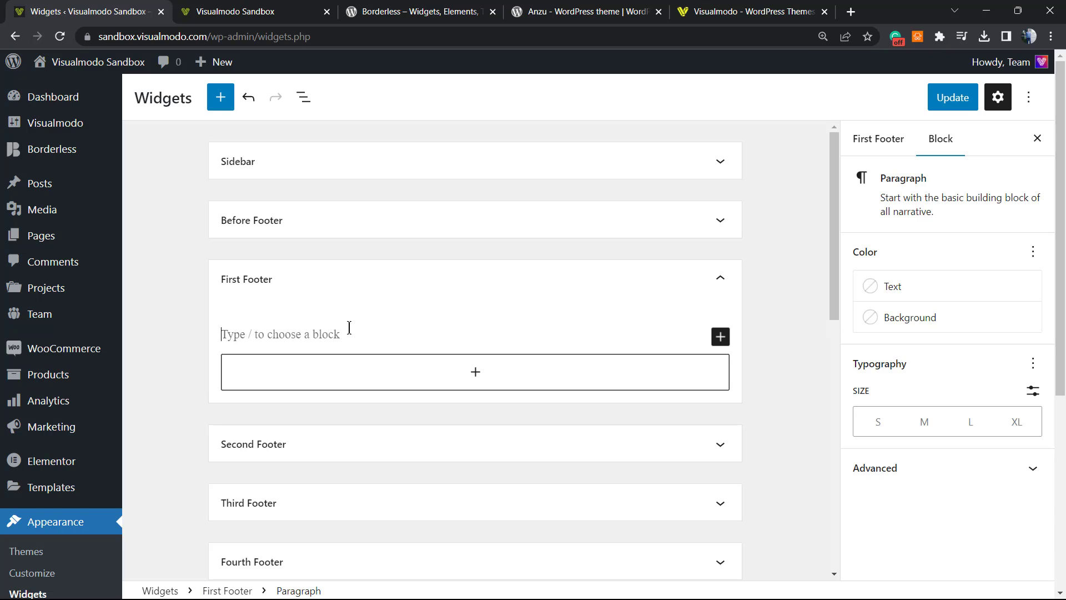
pyautogui.hotkey('ctrl', 'v')
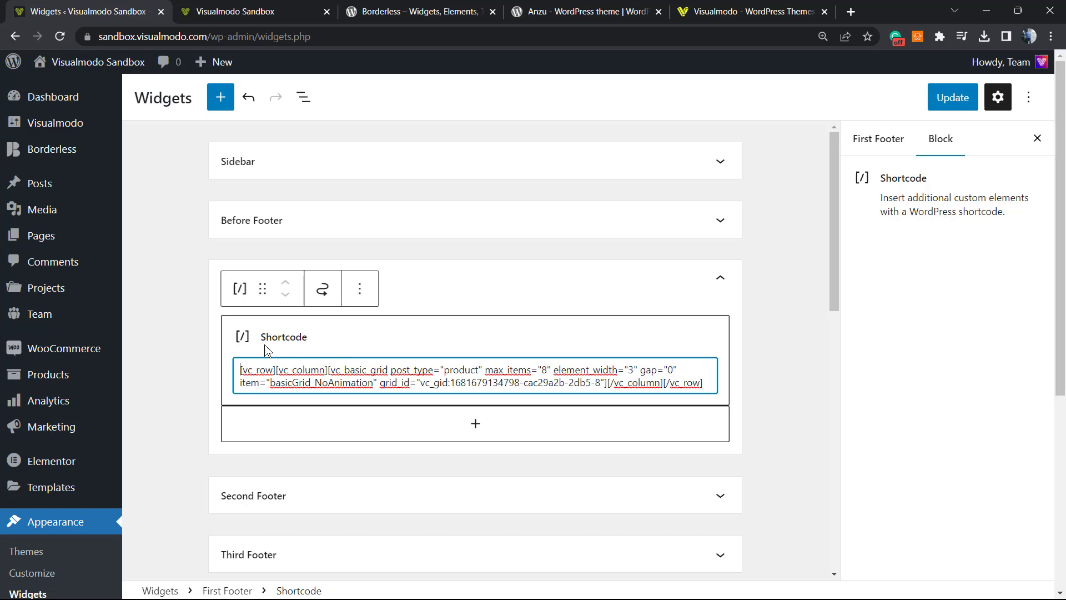
pyautogui.click(932, 107)
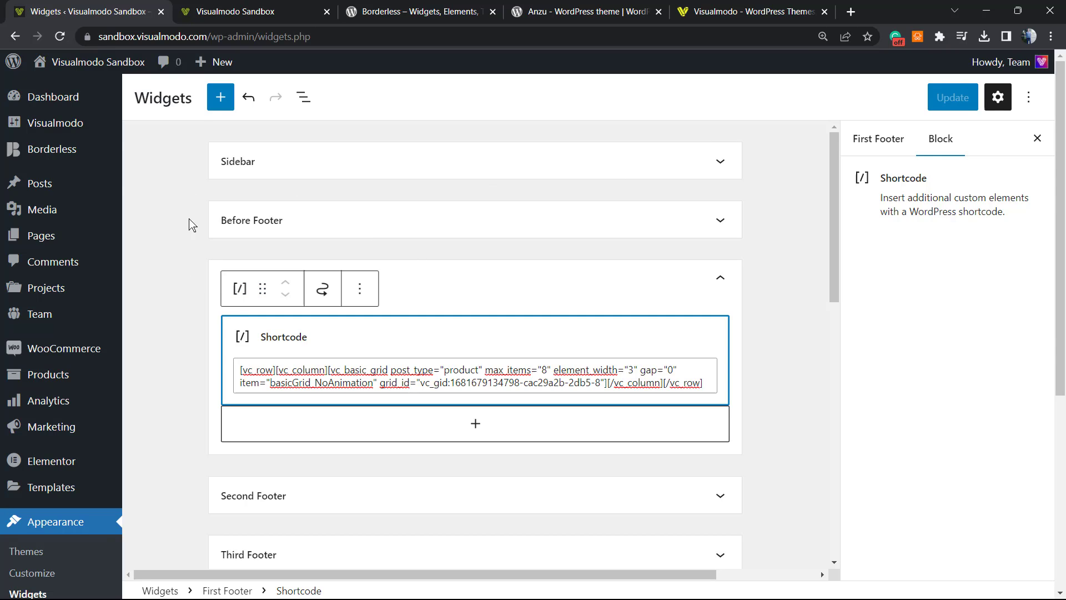
pyautogui.hotkey('ctrl', 'Tab')
# Reload the site preview, confirm the eight-bottle grid in the footer, and go back to Widgets
pyautogui.press('F5')
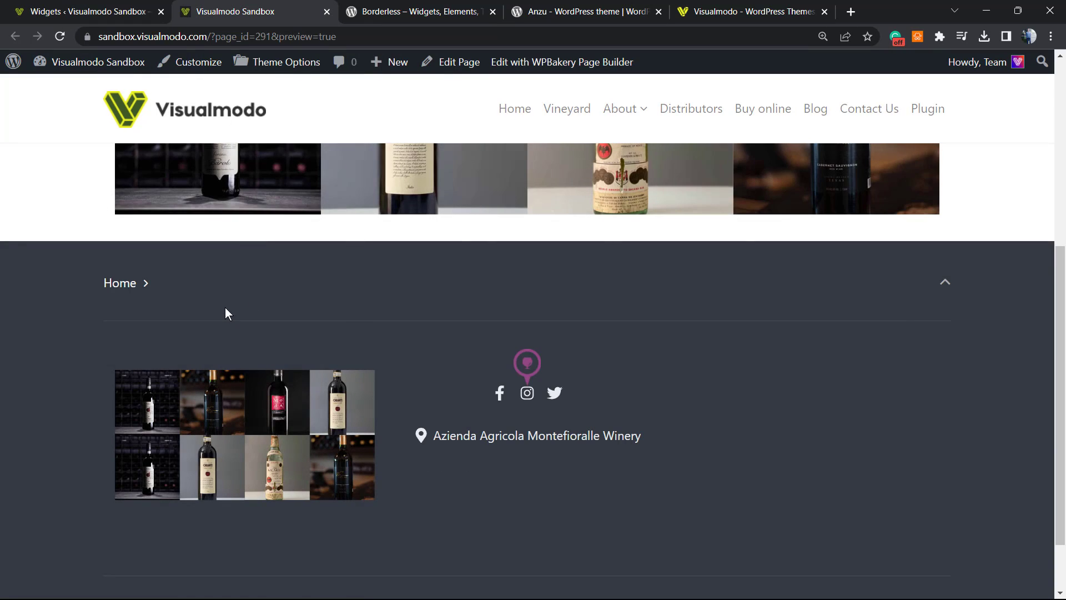
pyautogui.scroll(-2, 219, 299)
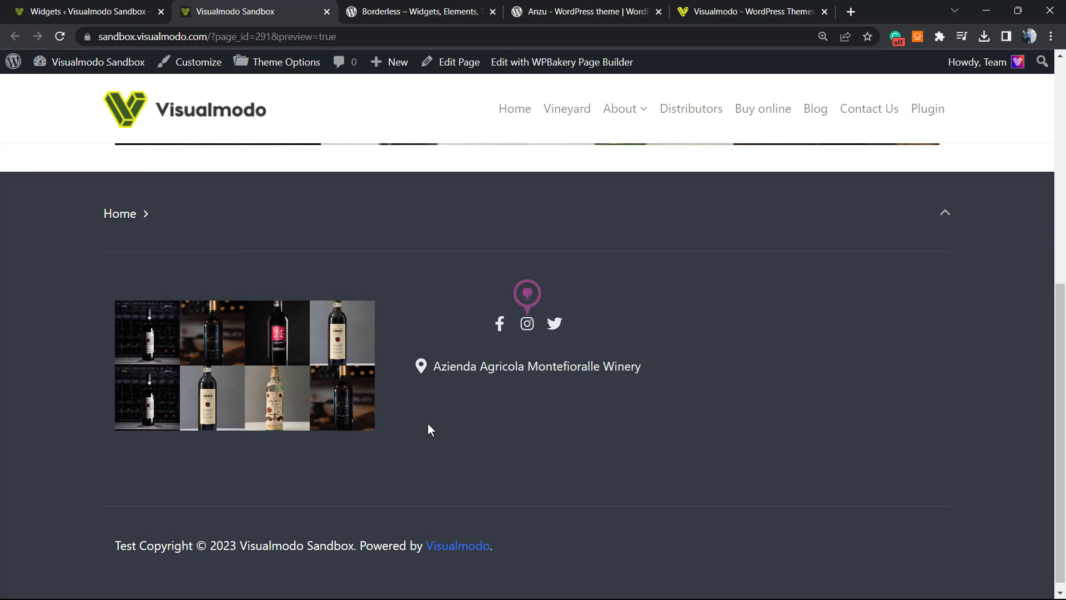
pyautogui.scroll(7, 428, 422)
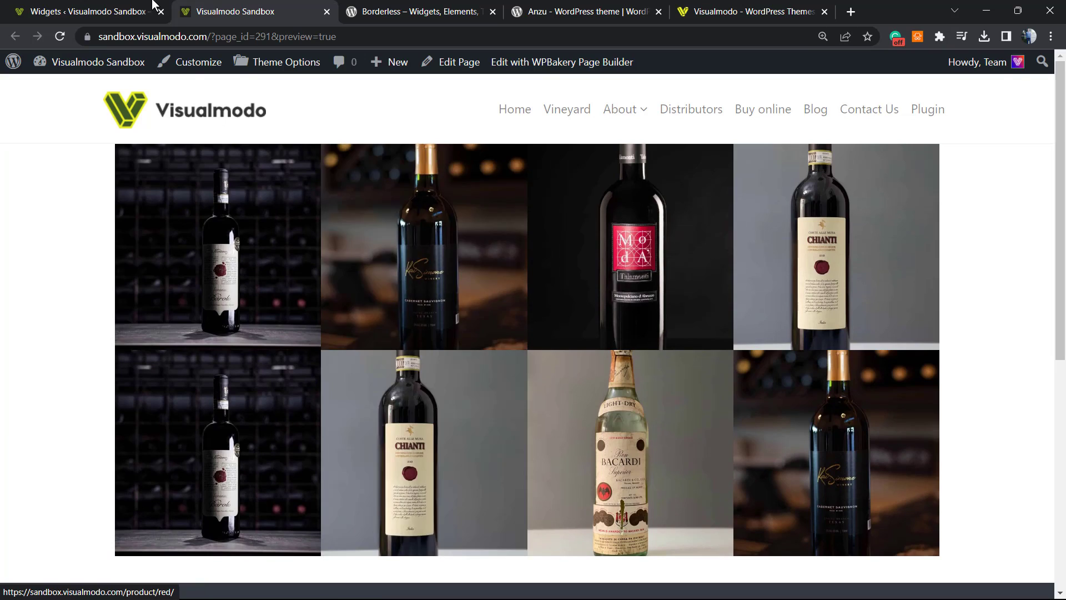
pyautogui.hotkey('ctrl', 'shift', 'Tab')
pyautogui.moveTo(39, 183)
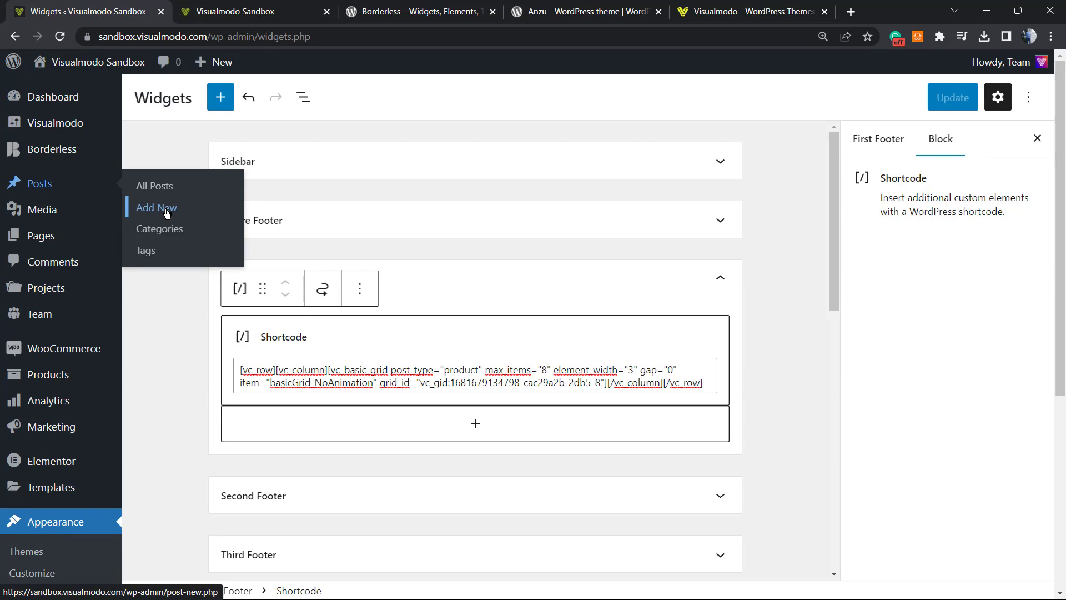
# Open the 'Who is Visualmodo' post and start a new block after its first paragraph
pyautogui.click(63, 183)
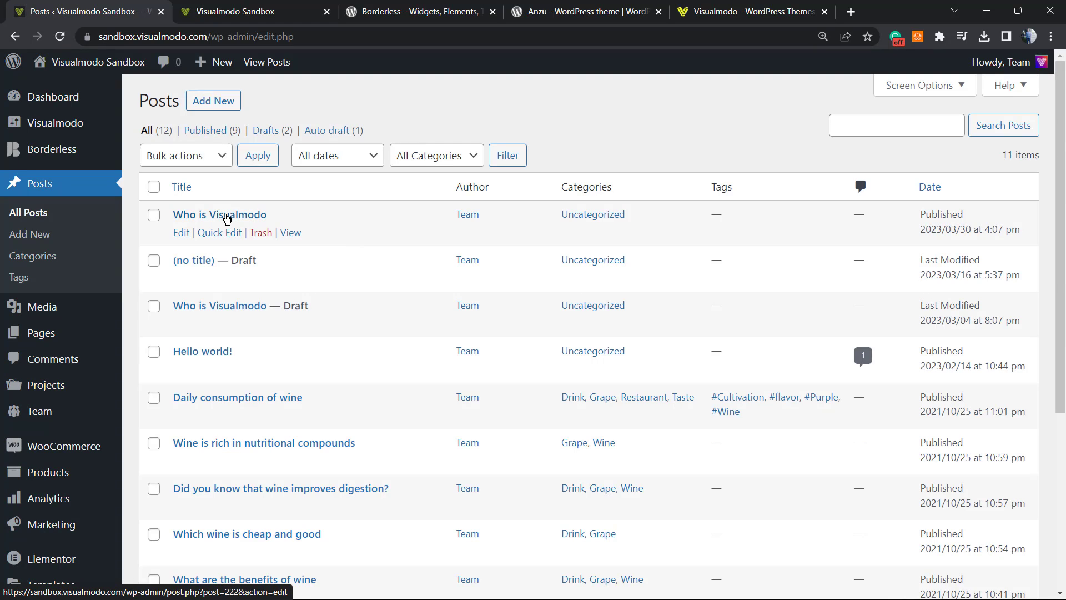
pyautogui.click(227, 217)
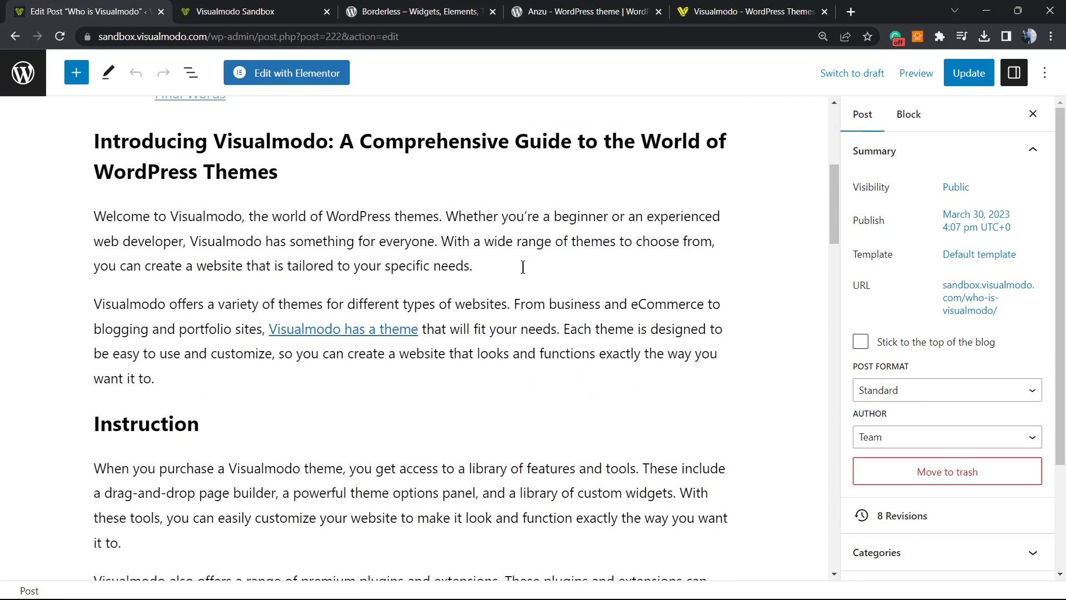
pyautogui.click(522, 267)
pyautogui.press('Return')
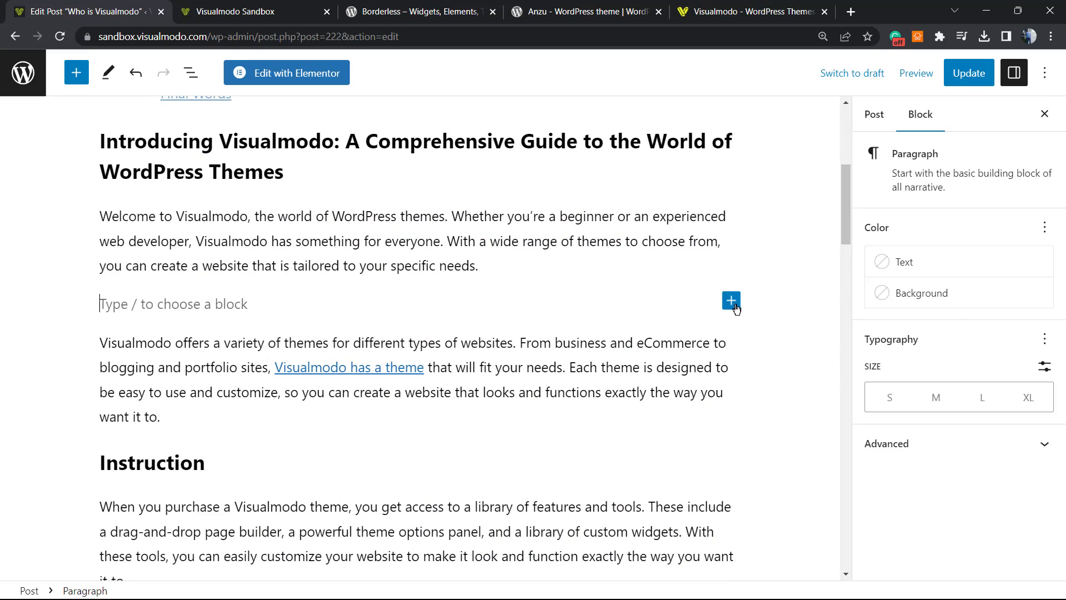
# Make the new block a Shortcode block holding the pasted product grid shortcode and update the post
pyautogui.click(731, 301)
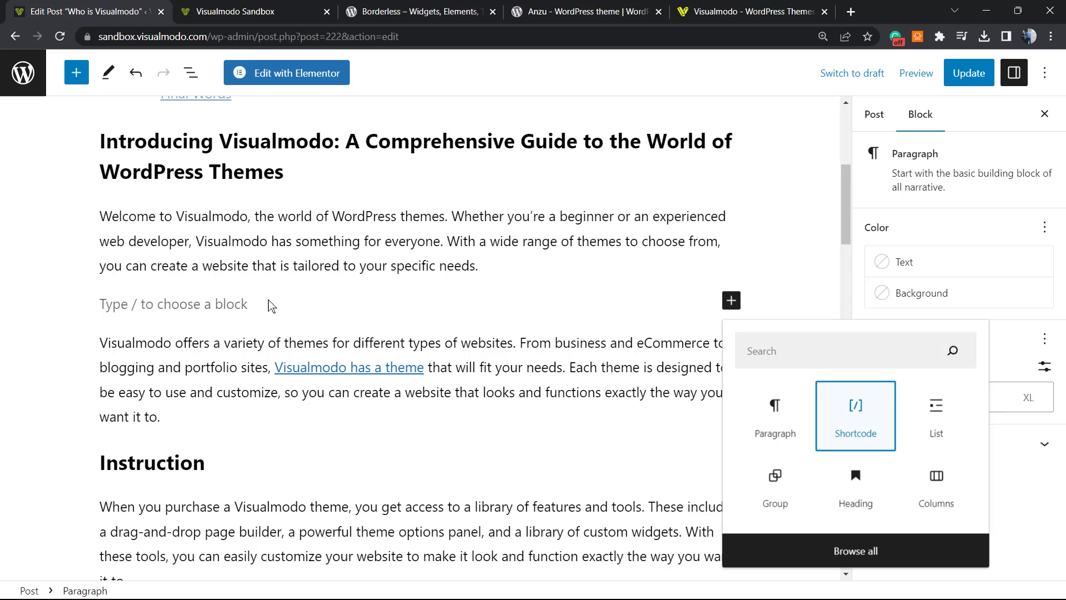
pyautogui.press('Return')
pyautogui.hotkey('ctrl', 'v')
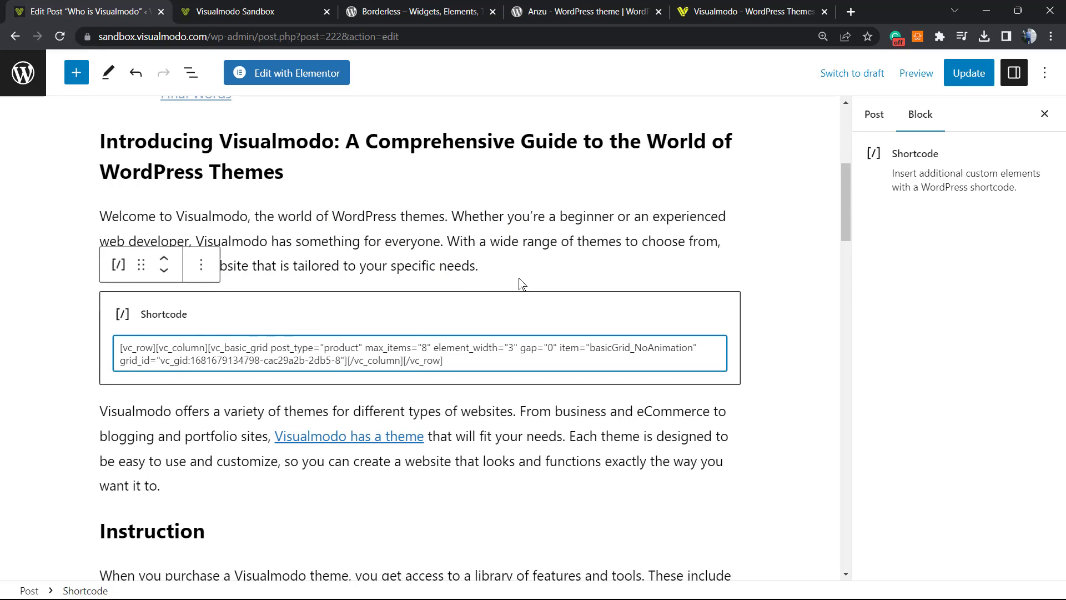
pyautogui.click(968, 73)
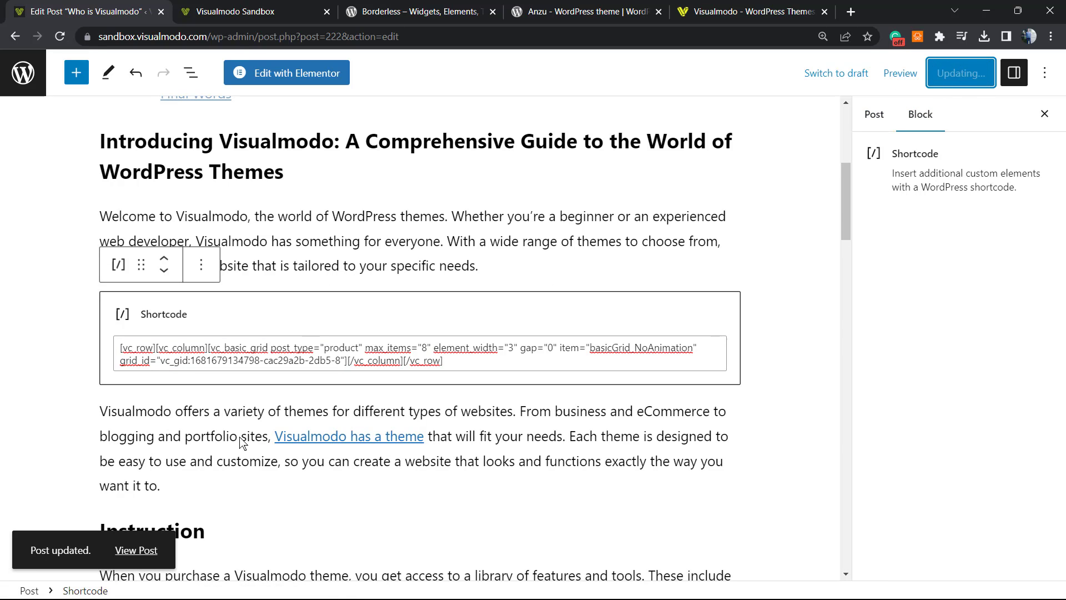
pyautogui.rightClick(150, 564)
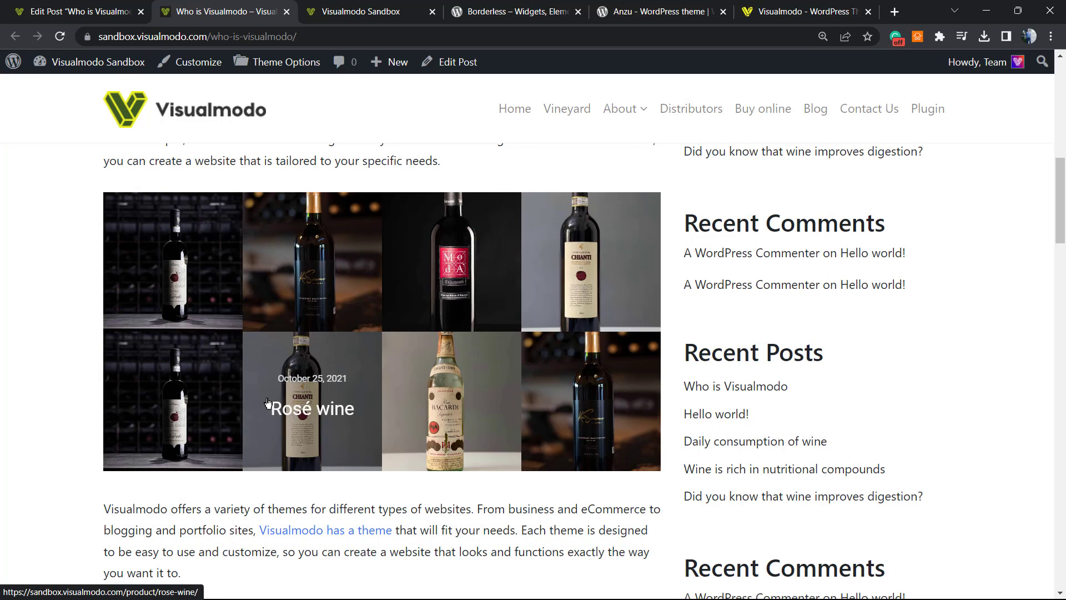
# Scroll the live post to check the wine product grid in the body and the footer
pyautogui.scroll(7, 264, 397)
pyautogui.scroll(4, 362, 359)
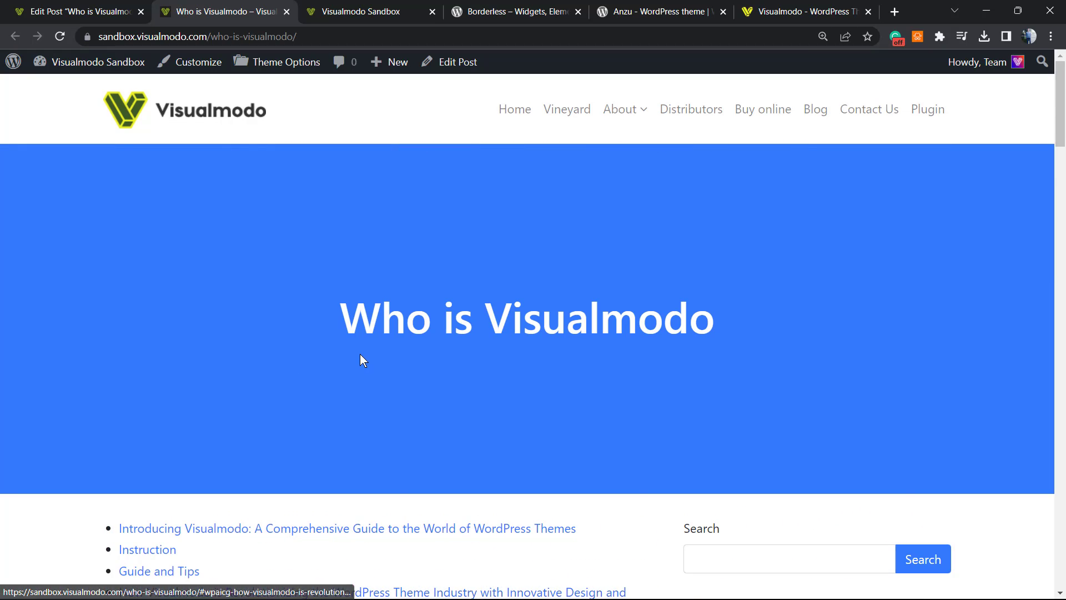
pyautogui.scroll(-18, 361, 355)
pyautogui.scroll(10, 718, 368)
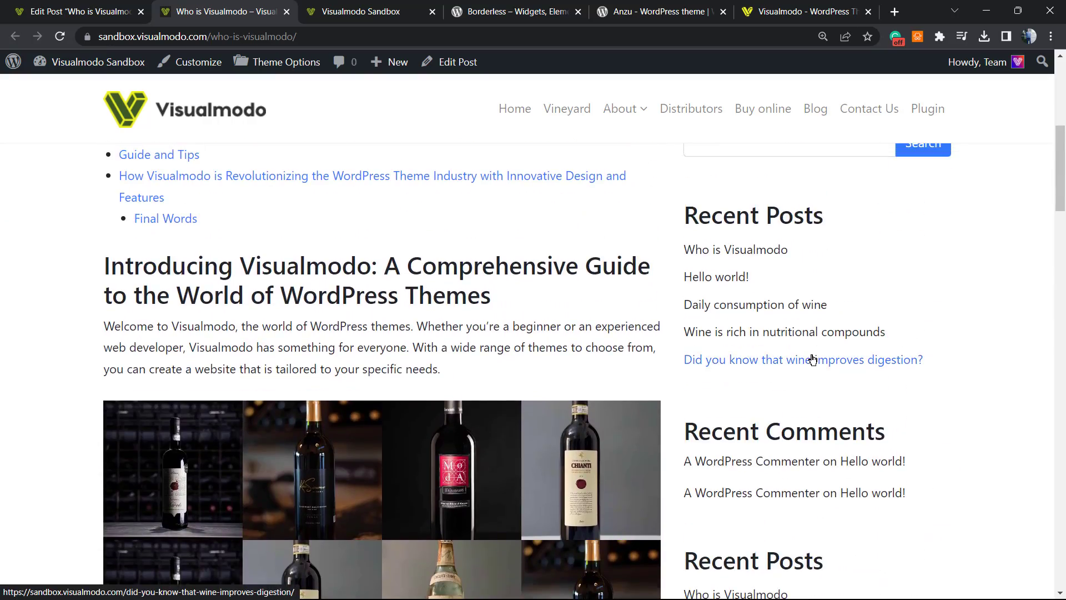
pyautogui.scroll(5, 561, 302)
pyautogui.scroll(-20, 555, 303)
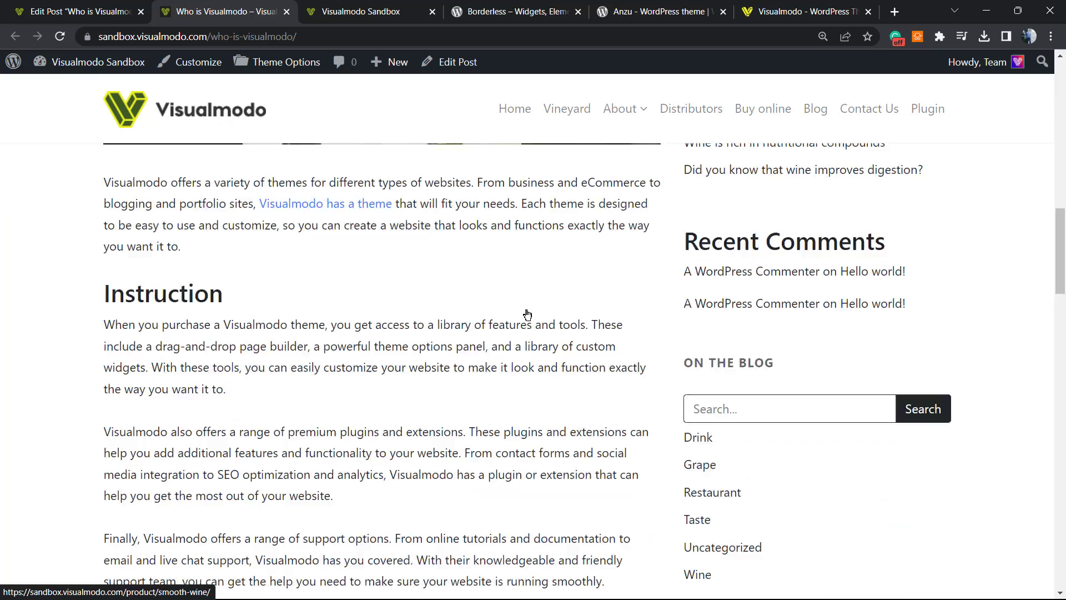
pyautogui.scroll(-20, 518, 312)
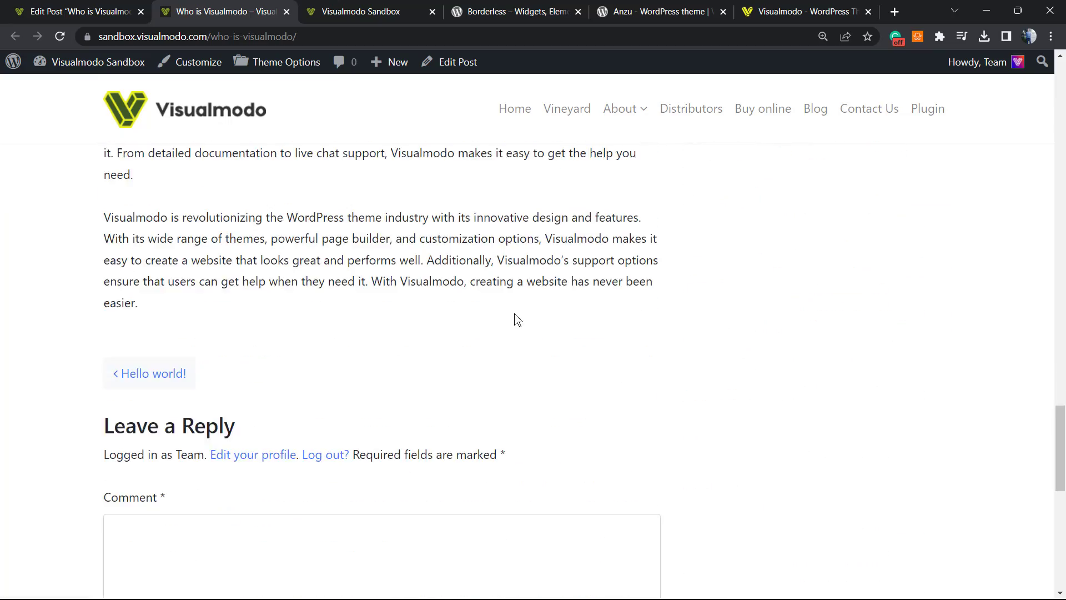
pyautogui.scroll(15, 512, 321)
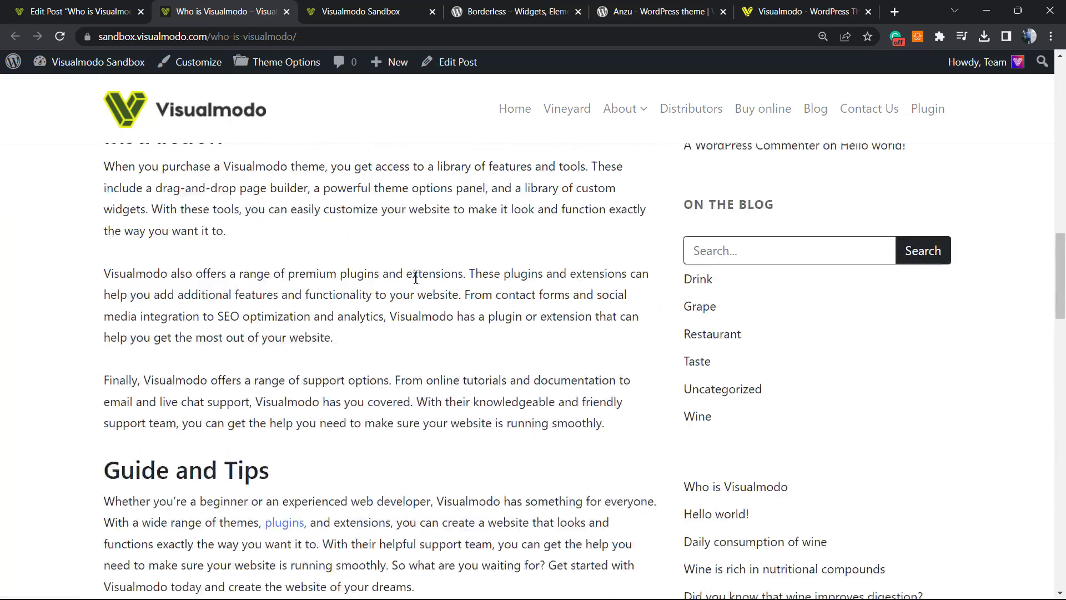
pyautogui.scroll(5, 333, 286)
pyautogui.scroll(-15, 221, 281)
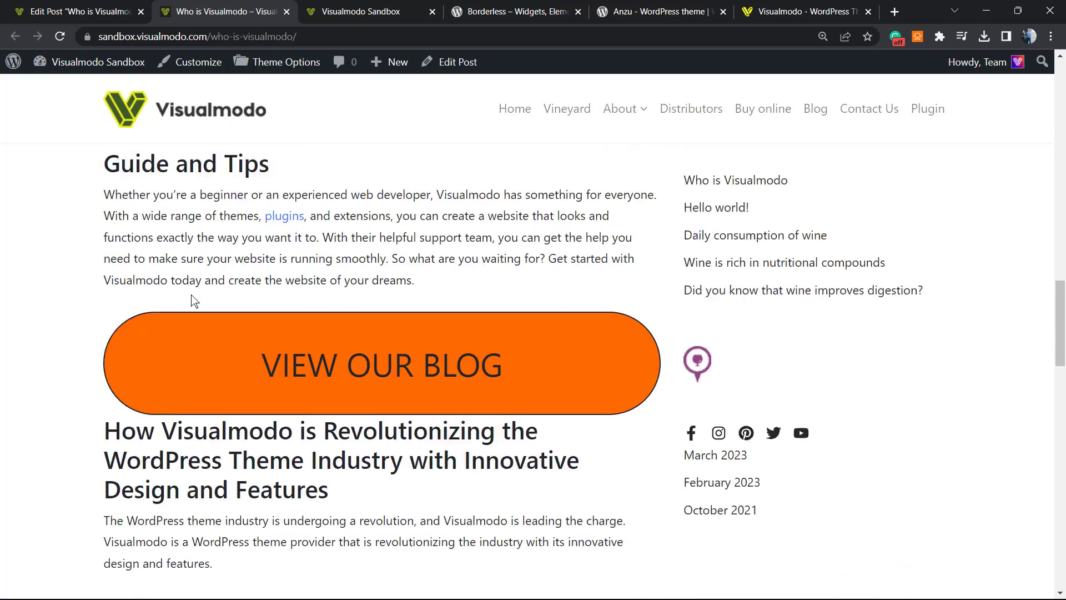
pyautogui.scroll(-10, 193, 300)
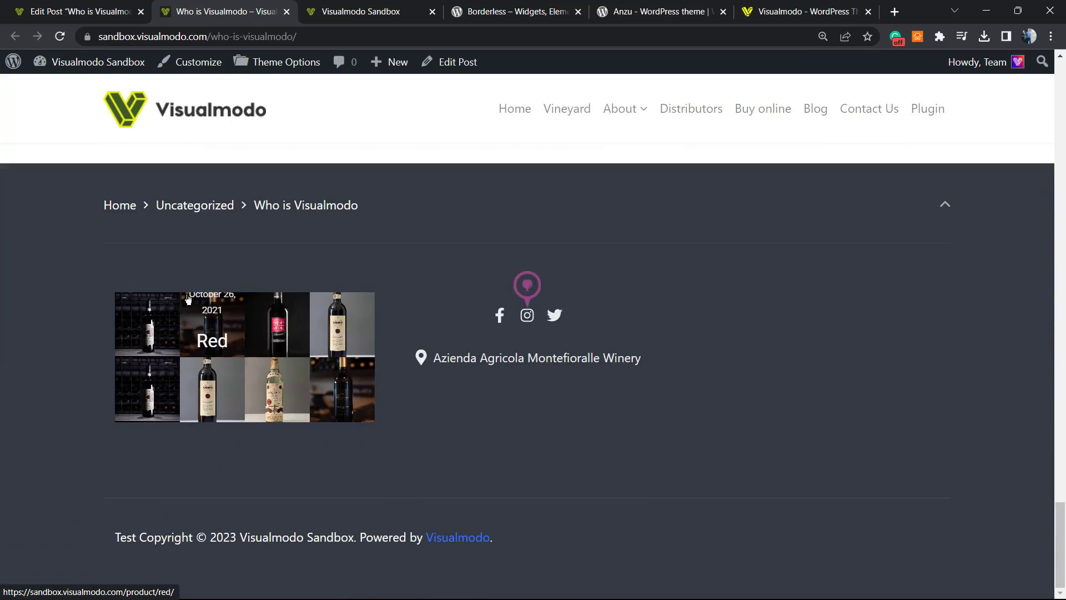
pyautogui.click(473, 11)
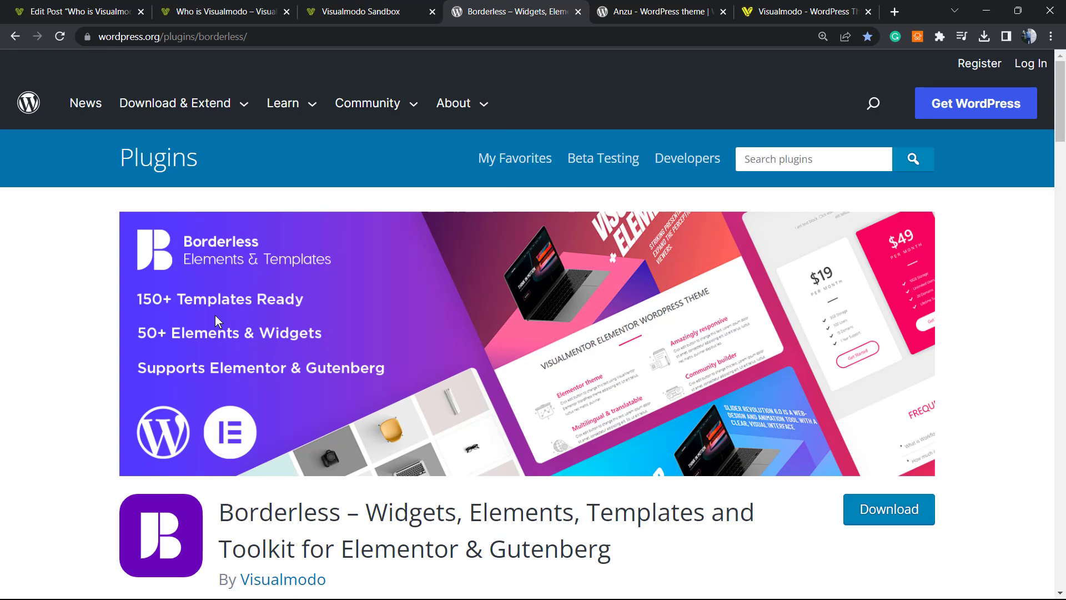
# Zoom out and look over the Borderless plugin page and the Anzu theme page
pyautogui.hotkey('ctrl', '-')
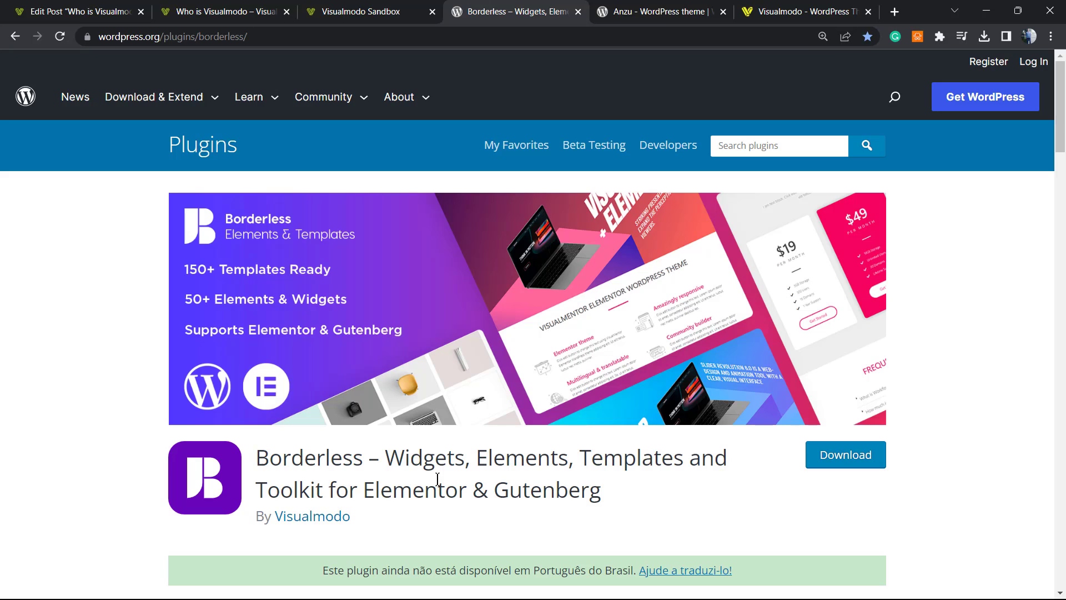
pyautogui.scroll(-2, 364, 447)
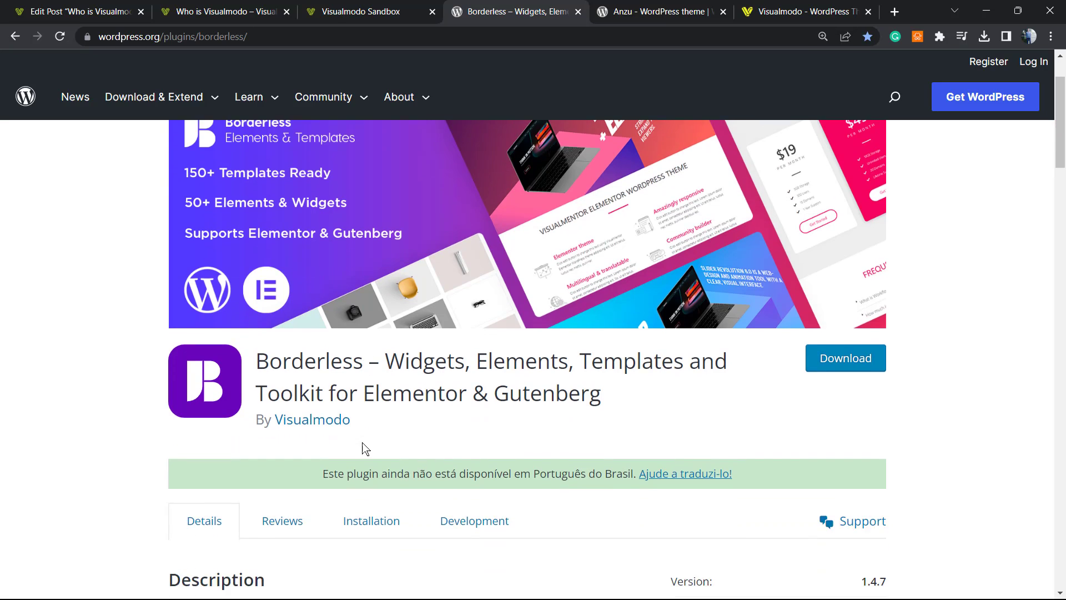
pyautogui.scroll(2, 365, 444)
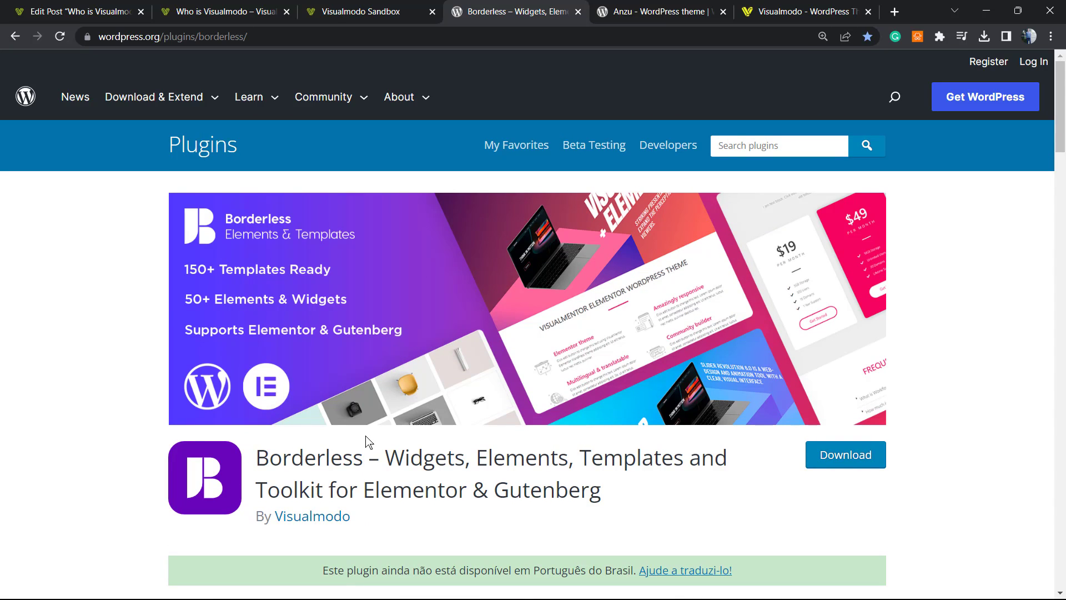
pyautogui.scroll(-2, 368, 447)
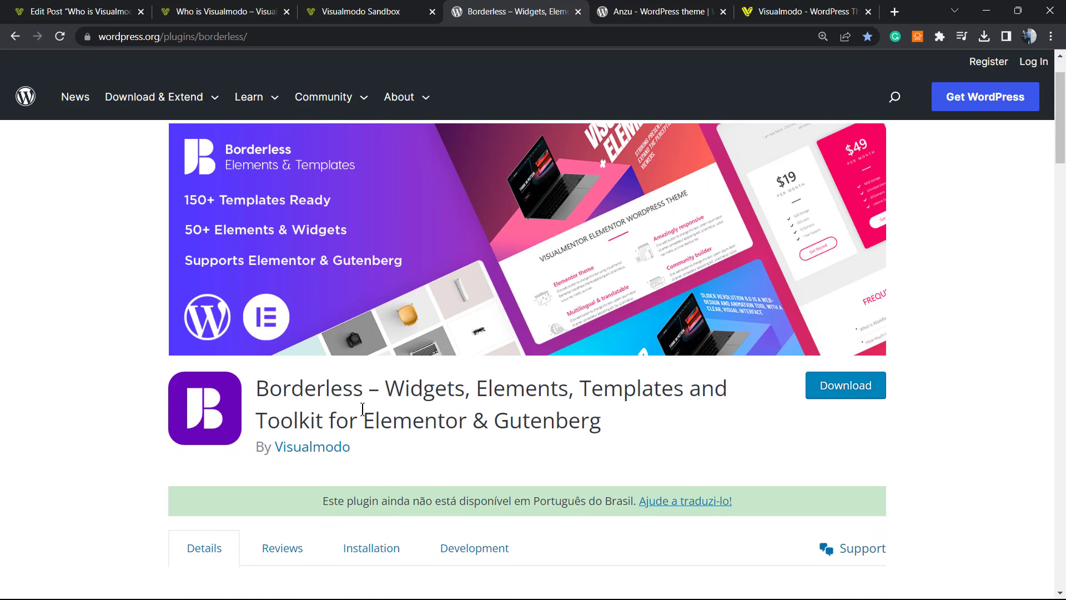
pyautogui.scroll(2, 364, 411)
pyautogui.click(633, 13)
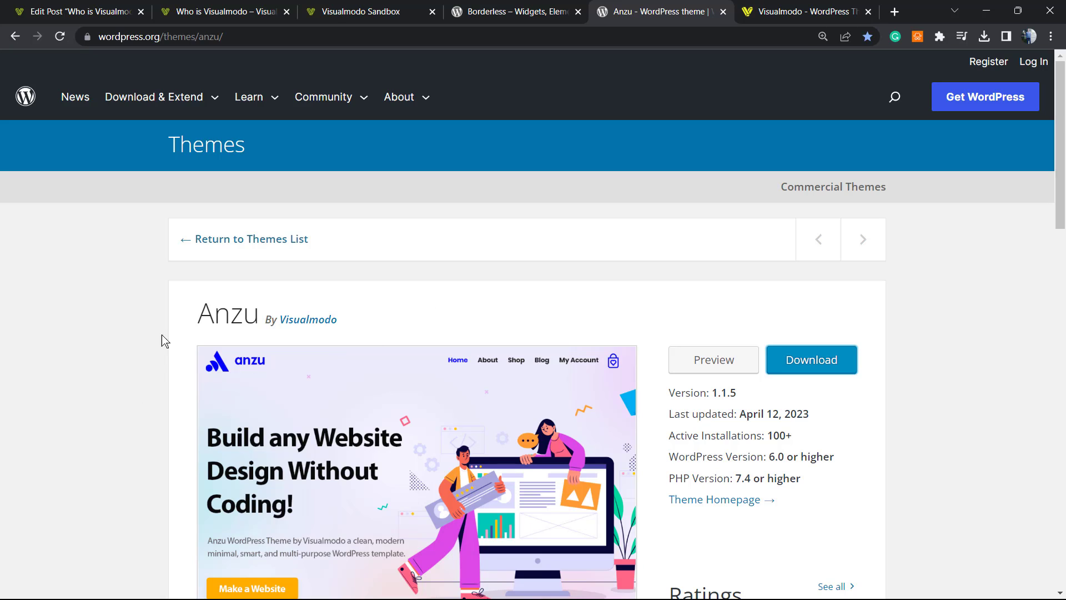
pyautogui.doubleClick(218, 317)
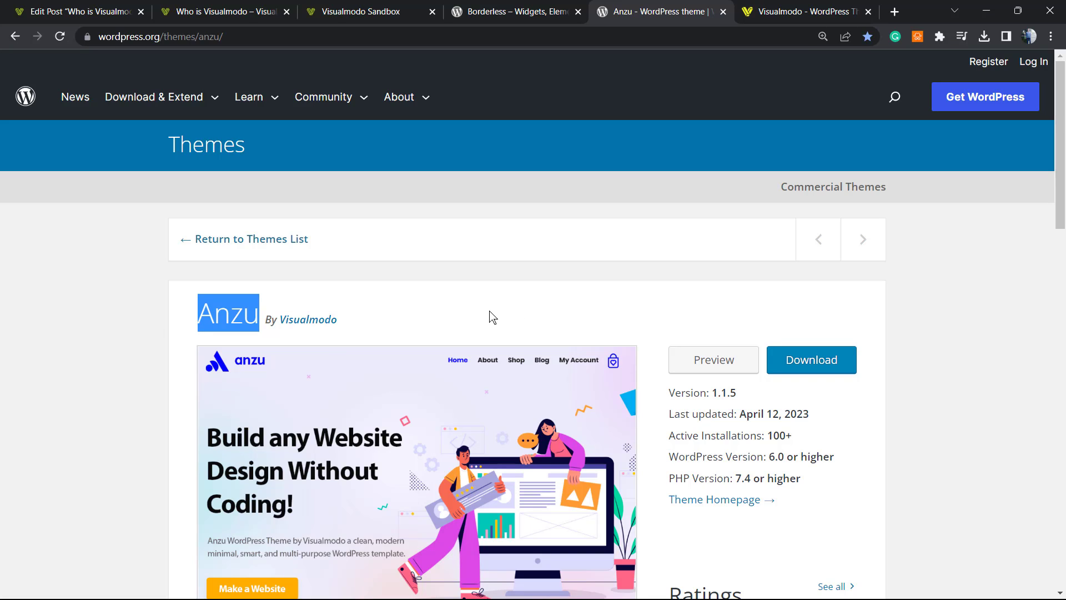
pyautogui.click(808, 11)
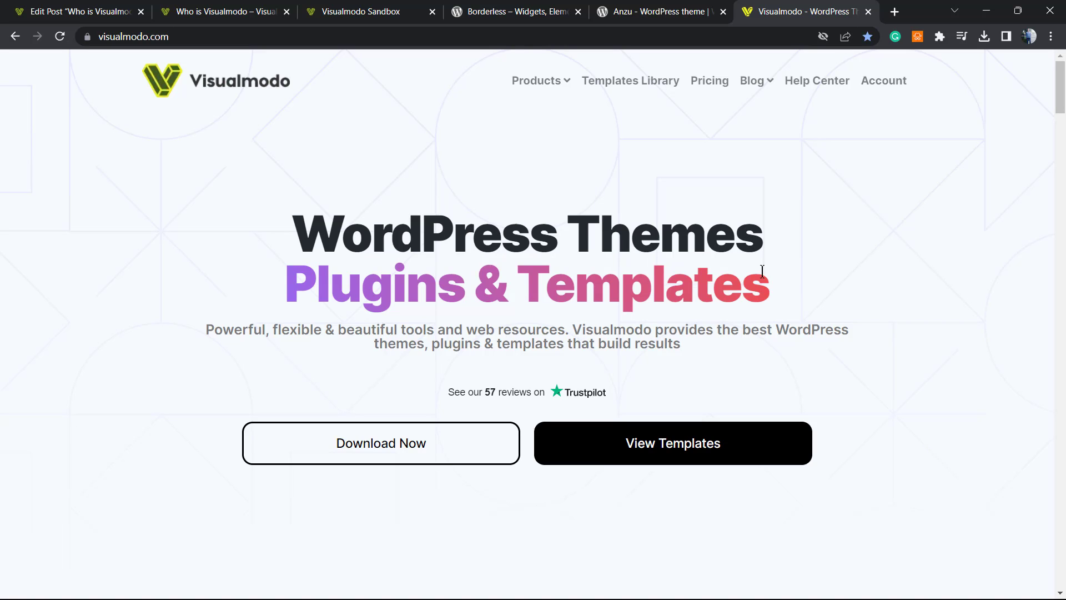
# Open Visualmodo's Templates Library and scroll through templates like Winery 2, Bakery and Herbal
pyautogui.click(627, 79)
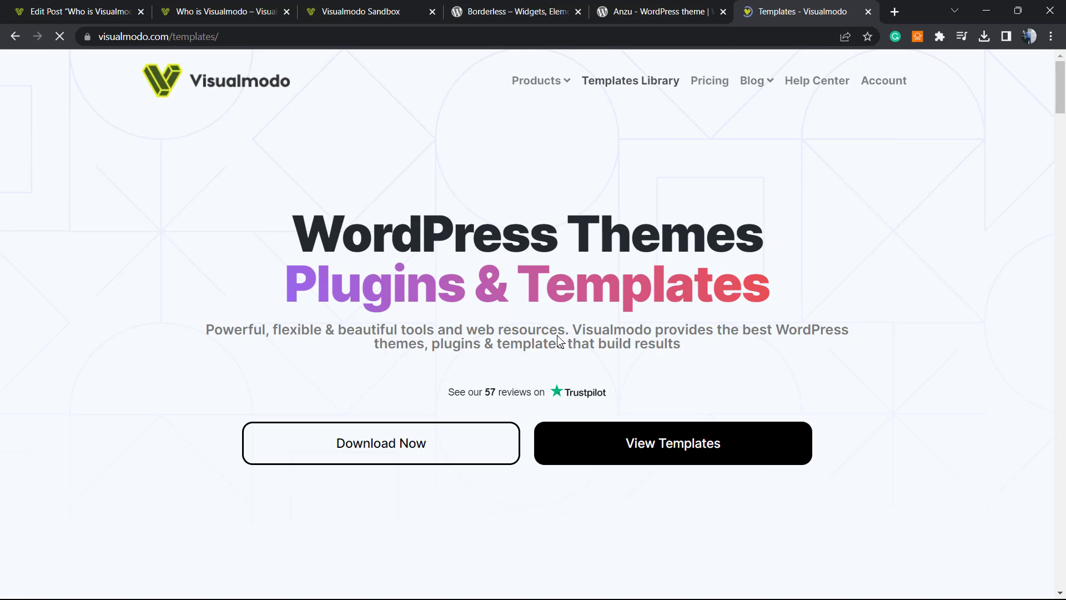
pyautogui.scroll(-5, 276, 297)
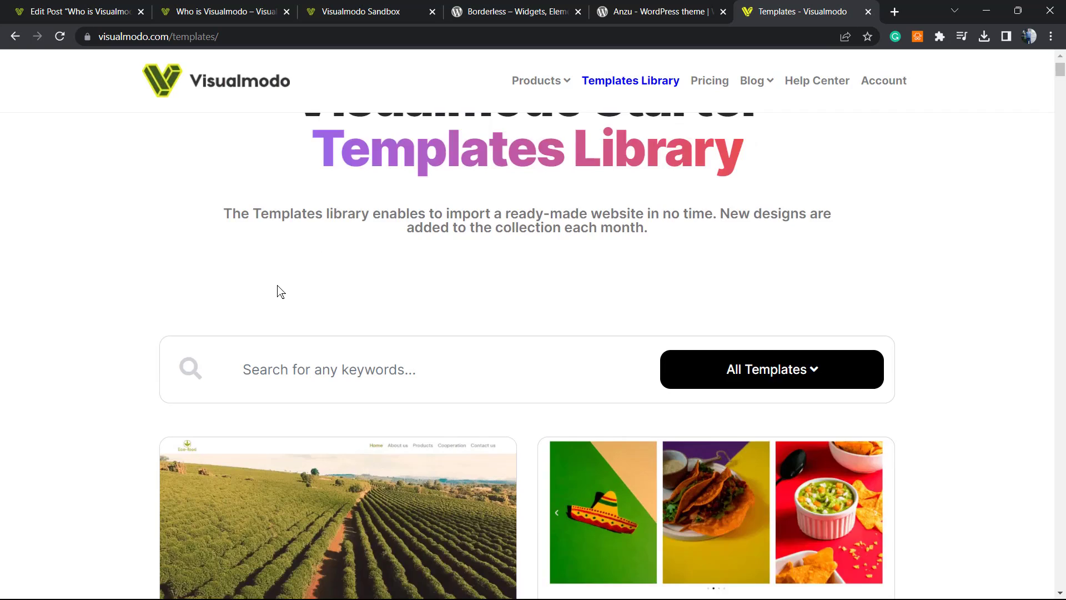
pyautogui.scroll(-12, 270, 291)
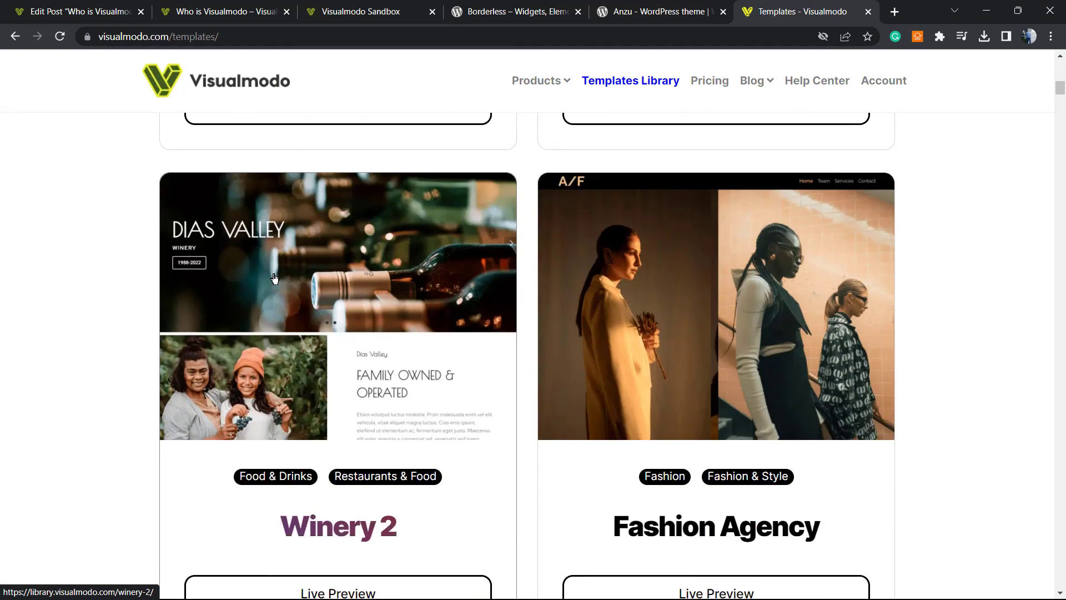
pyautogui.scroll(-9, 272, 279)
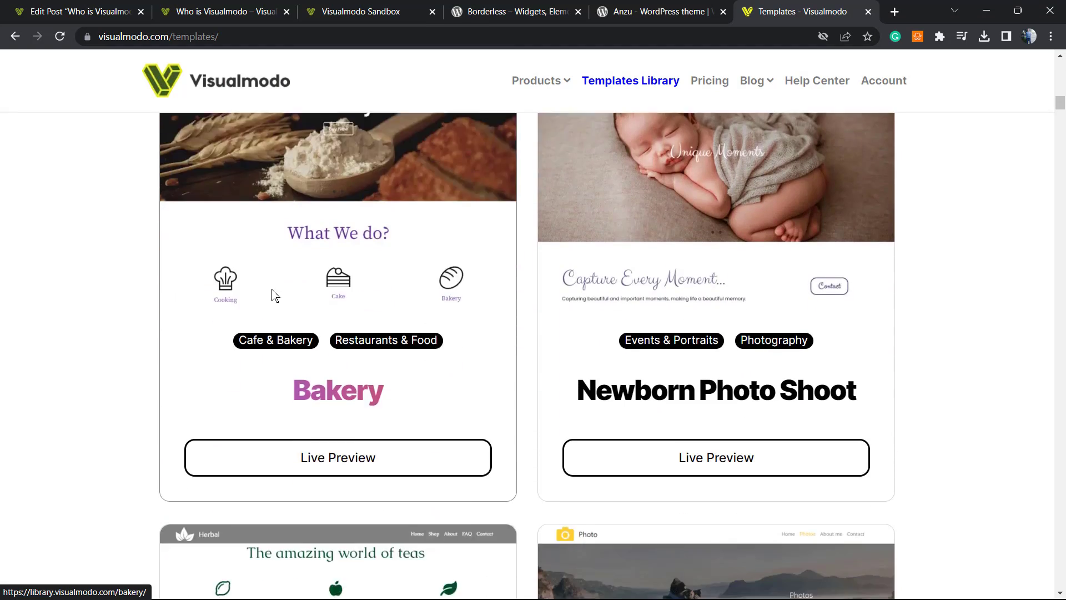
pyautogui.scroll(-5, 373, 339)
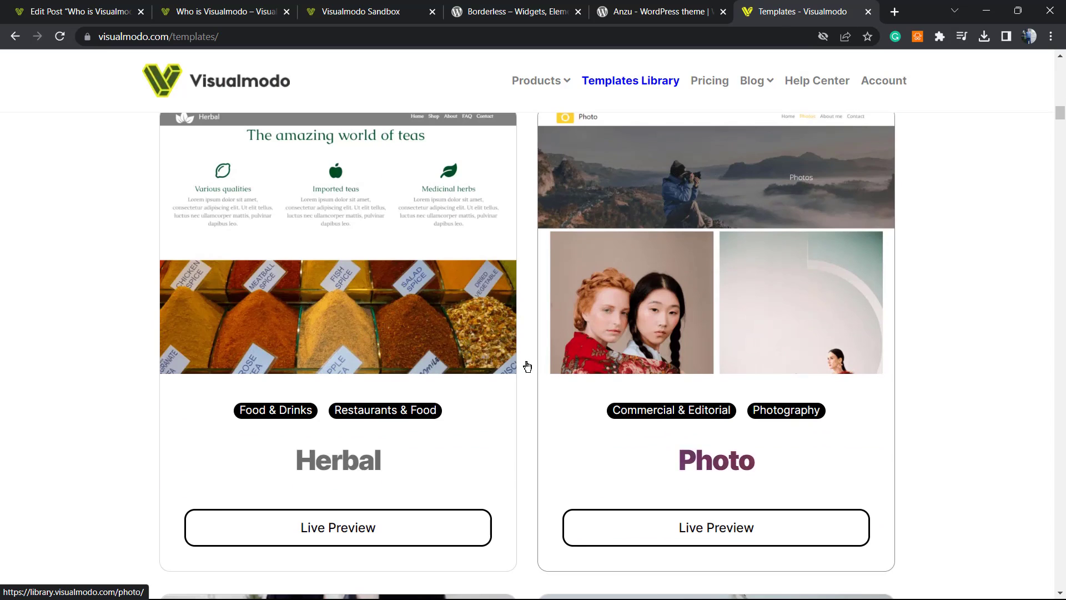
pyautogui.scroll(-14, 516, 361)
pyautogui.scroll(-7, 500, 347)
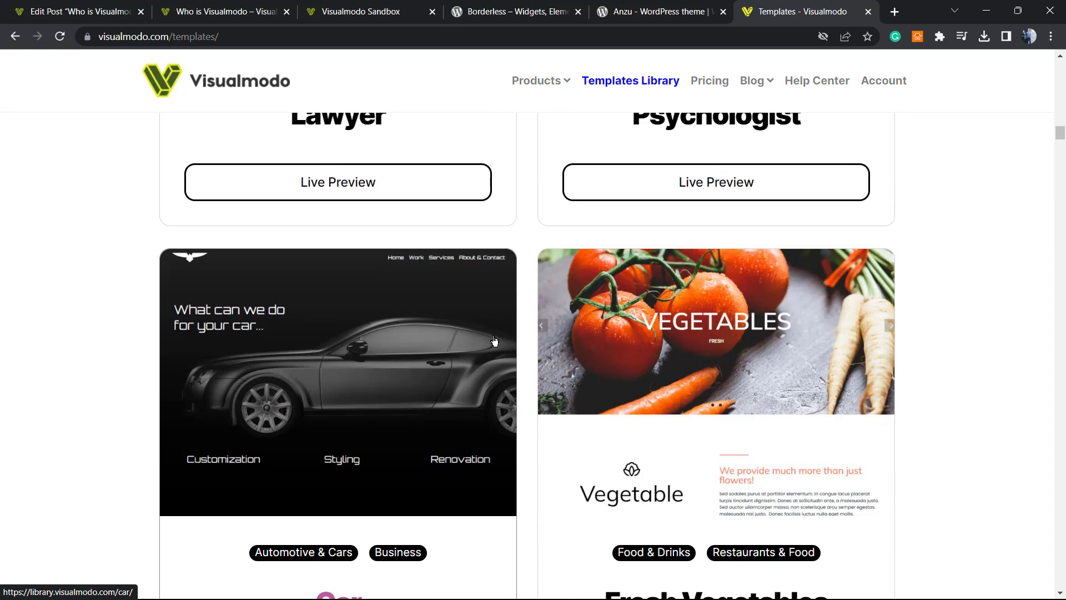
pyautogui.scroll(-16, 496, 341)
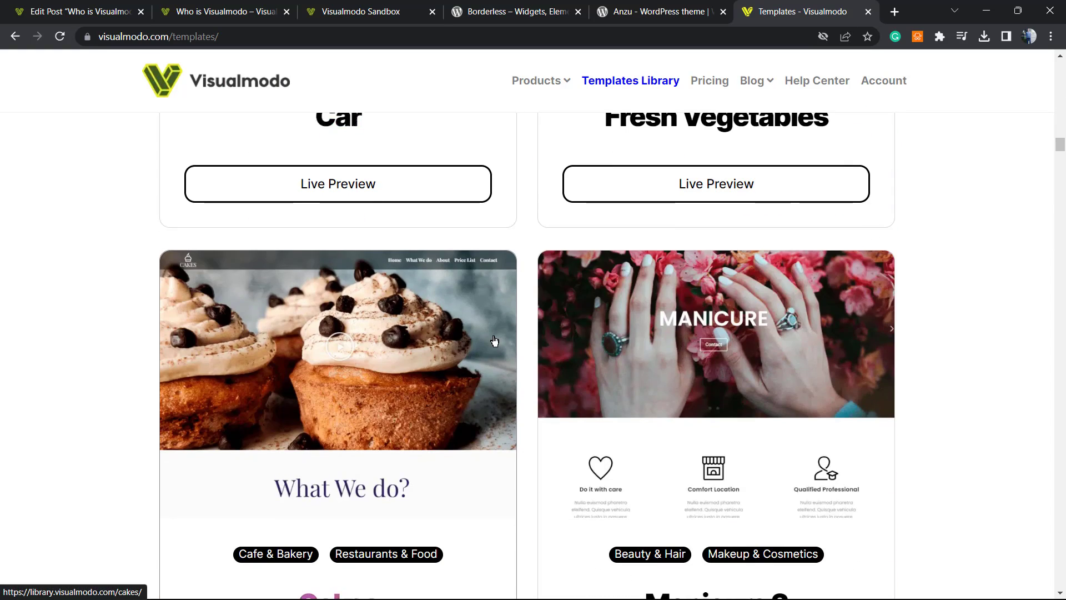
pyautogui.scroll(-18, 498, 341)
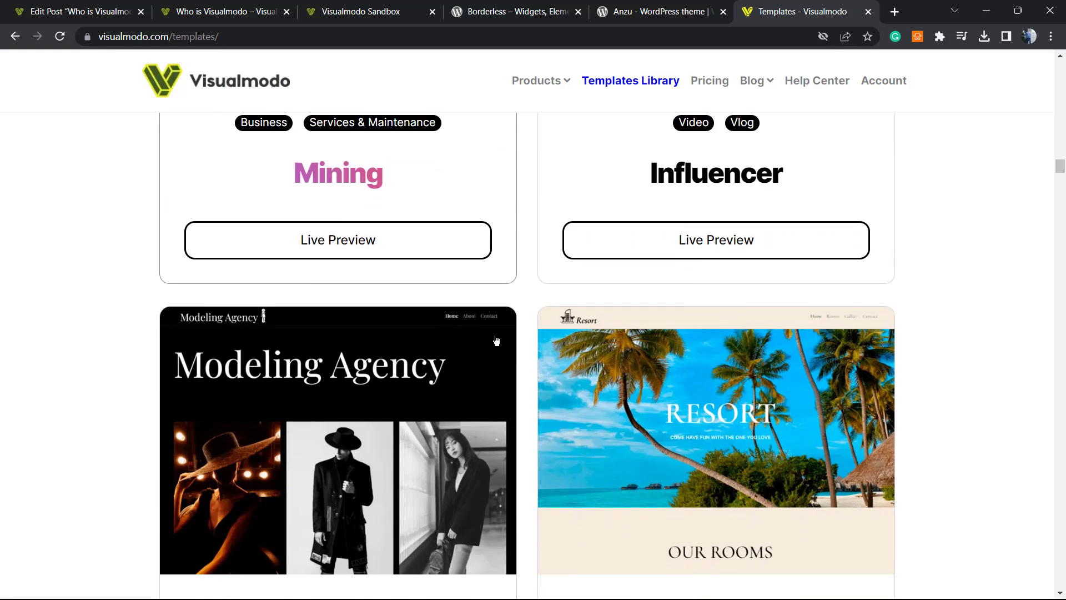
pyautogui.scroll(-12, 544, 269)
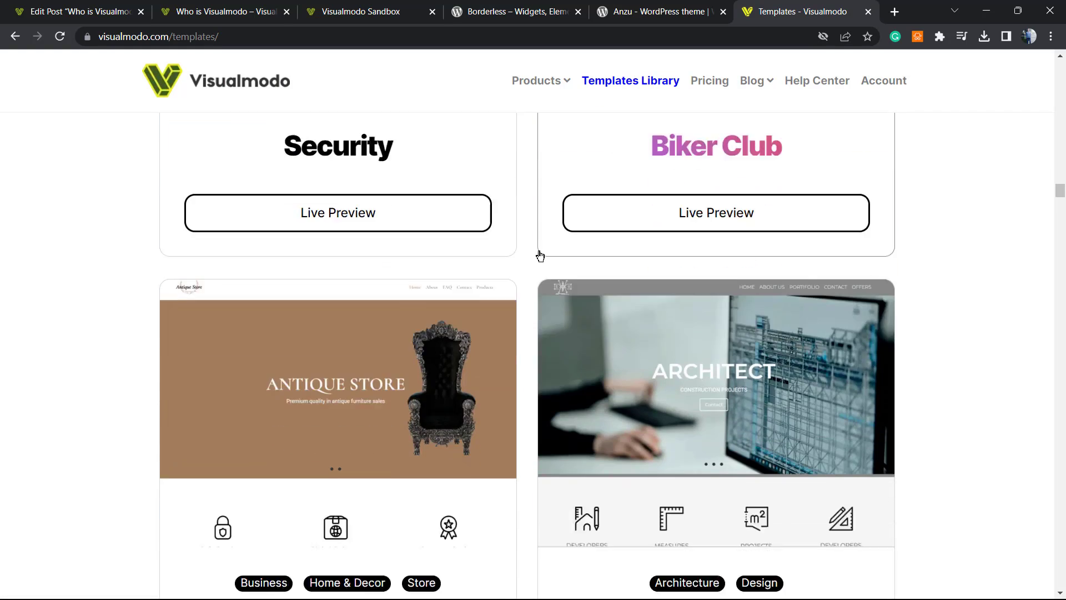